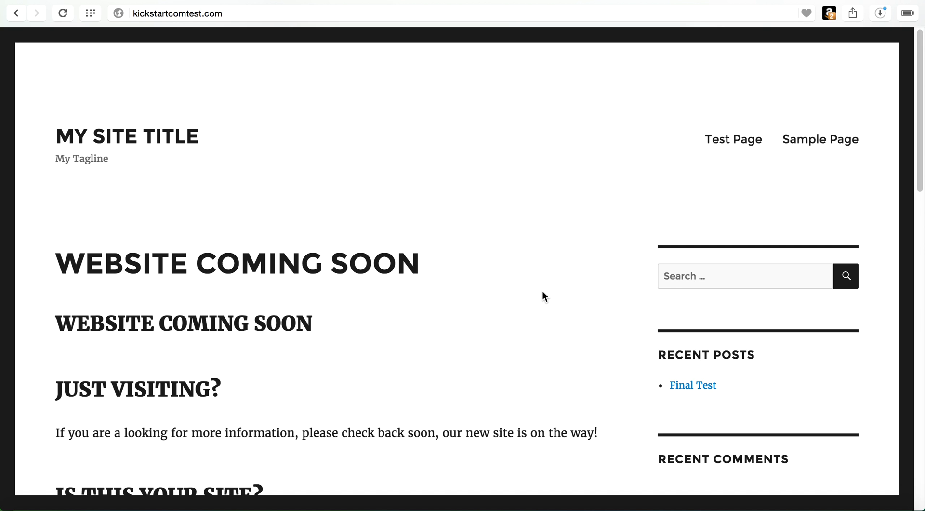
# Step: Select the browser address bar to edit the site's URL
pyautogui.click(506, 15)
# Step: Load the site's /wp-admin address from the address bar
pyautogui.press('Right')
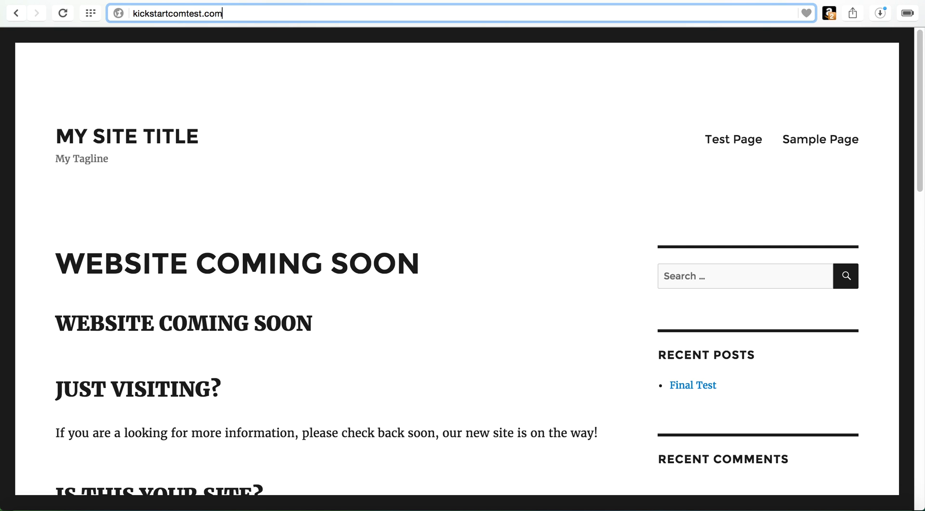
pyautogui.write('/wp')
pyautogui.press('Down')
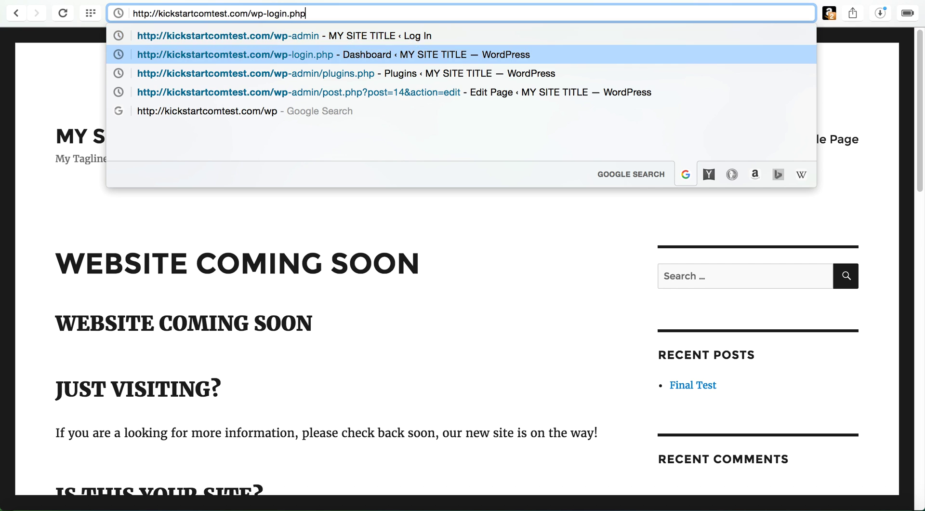
pyautogui.press('Up')
pyautogui.press('Return')
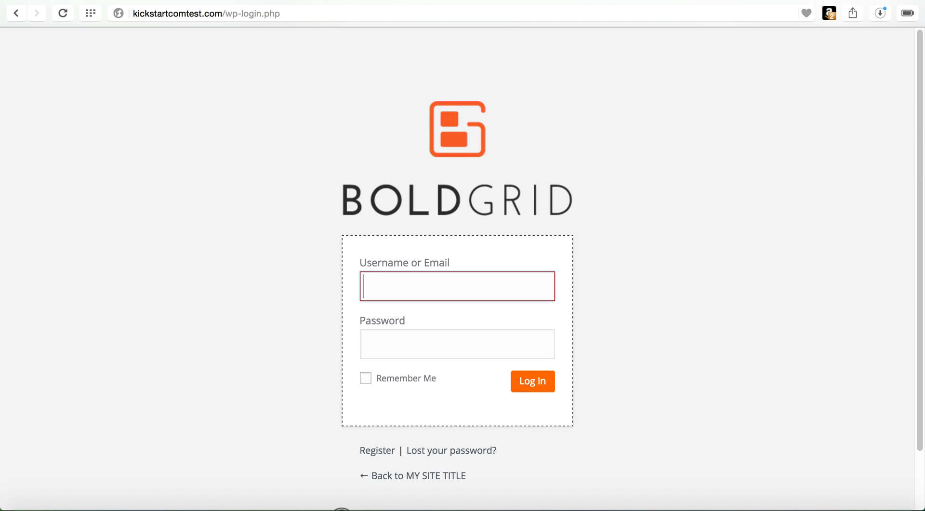
# Step: Log in with the saved username and the account password
pyautogui.write('ki')
pyautogui.press('Down')
pyautogui.press('Return')
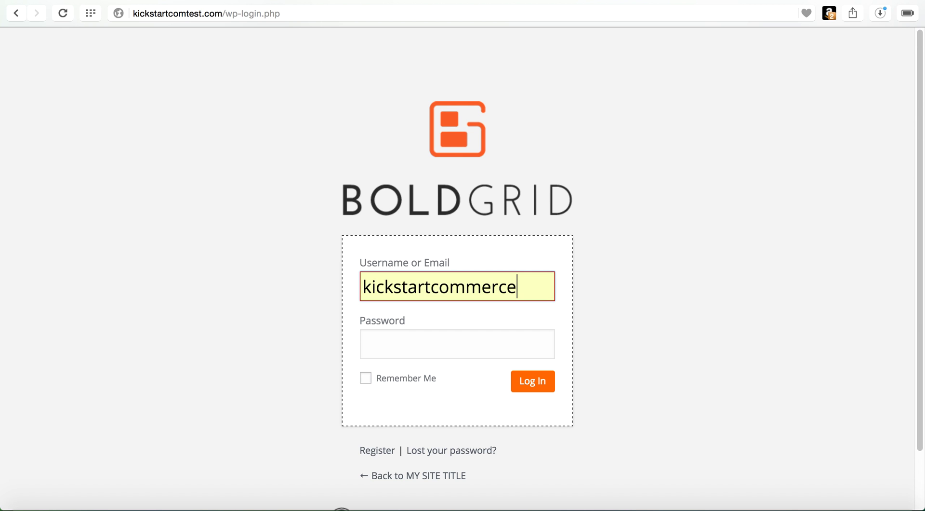
pyautogui.click(457, 344)
pyautogui.write('•••••••')
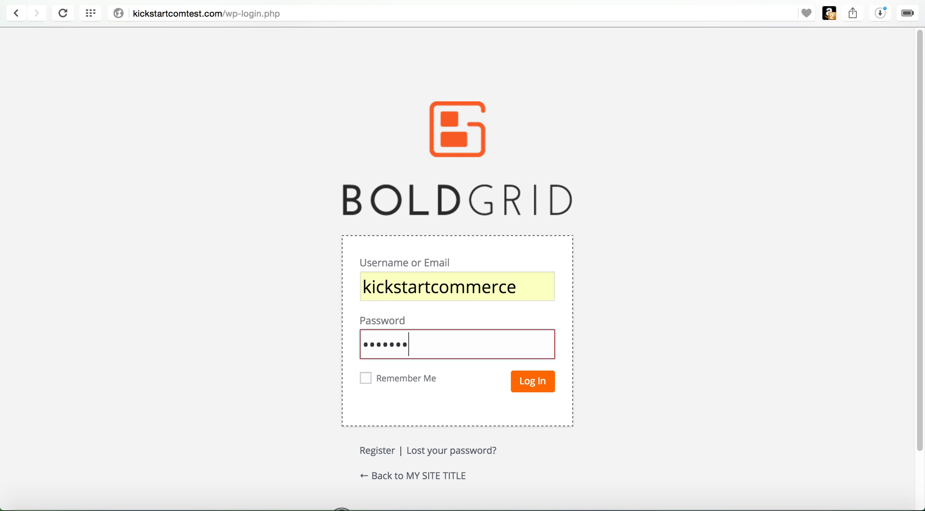
pyautogui.press('BackSpace')
pyautogui.press('BackSpace')
pyautogui.press('BackSpace')
pyautogui.press('BackSpace')
pyautogui.press('BackSpace')
pyautogui.press('BackSpace')
pyautogui.press('BackSpace')
pyautogui.write('•••••••••••')
pyautogui.press('Return')
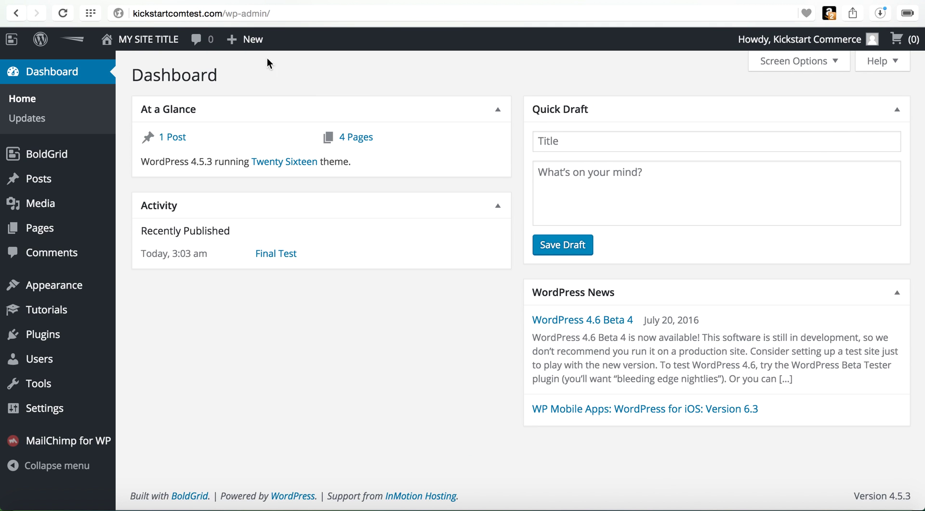
# Step: Search the plugin directory for 'linkedin auto' and install LinkedIn Auto Publish
pyautogui.click(65, 340)
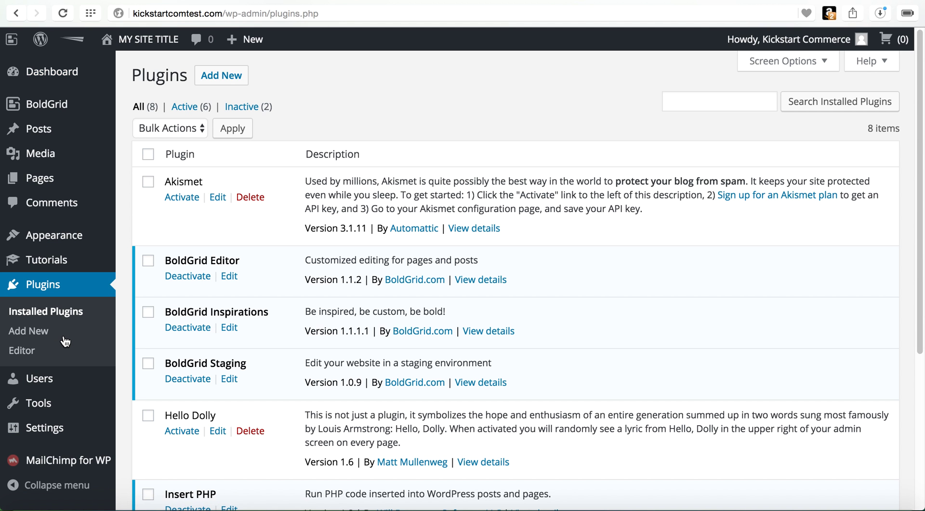
pyautogui.click(239, 83)
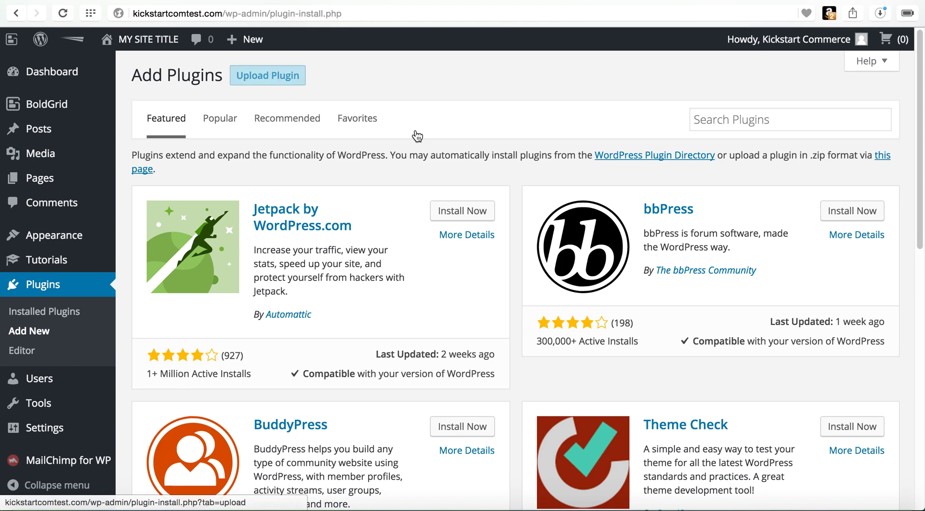
pyautogui.click(759, 119)
pyautogui.write('l')
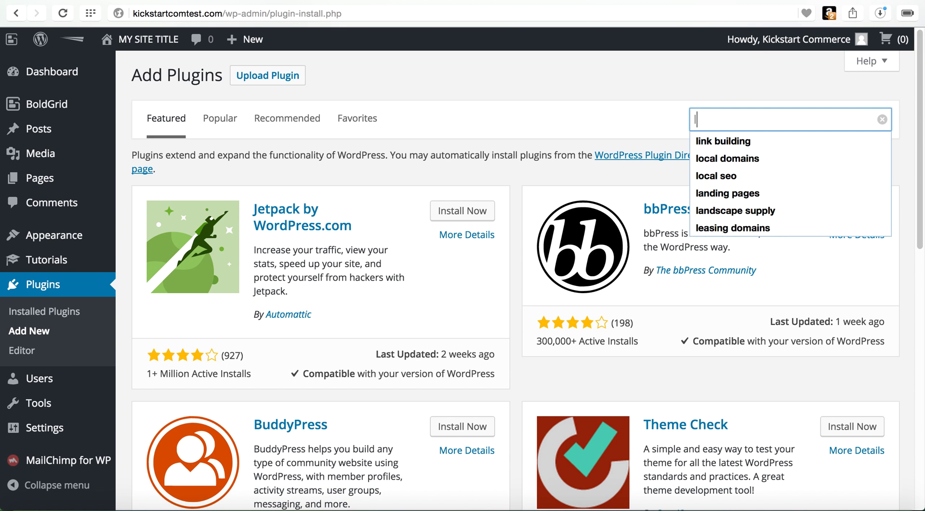
pyautogui.write('inked')
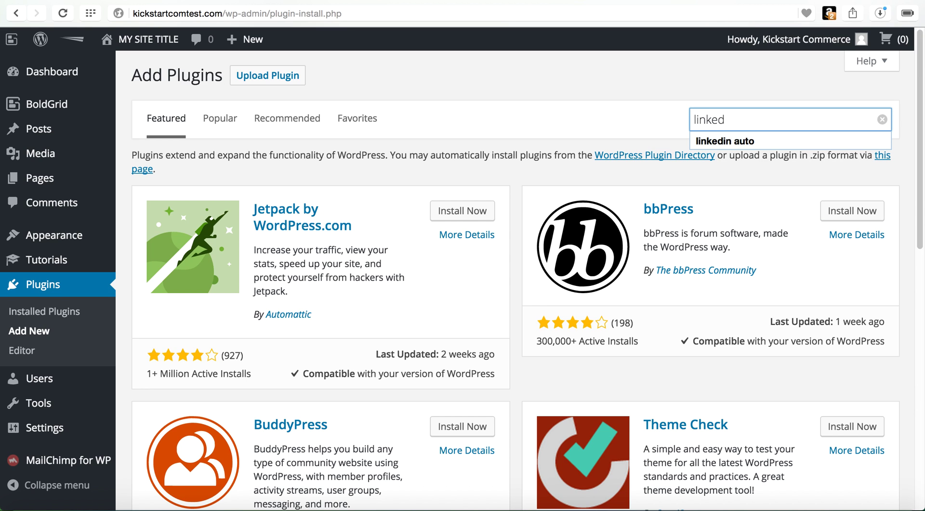
pyautogui.press('Down')
pyautogui.press('Return')
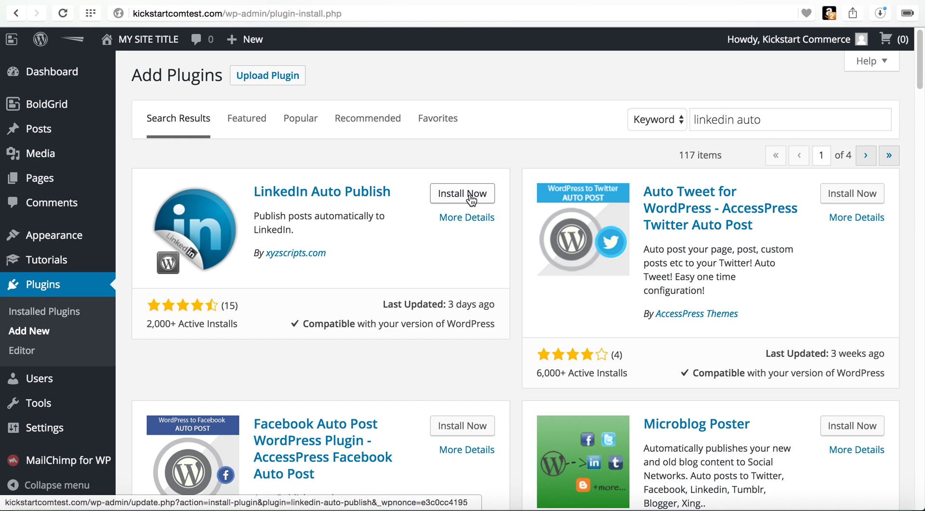
pyautogui.click(471, 198)
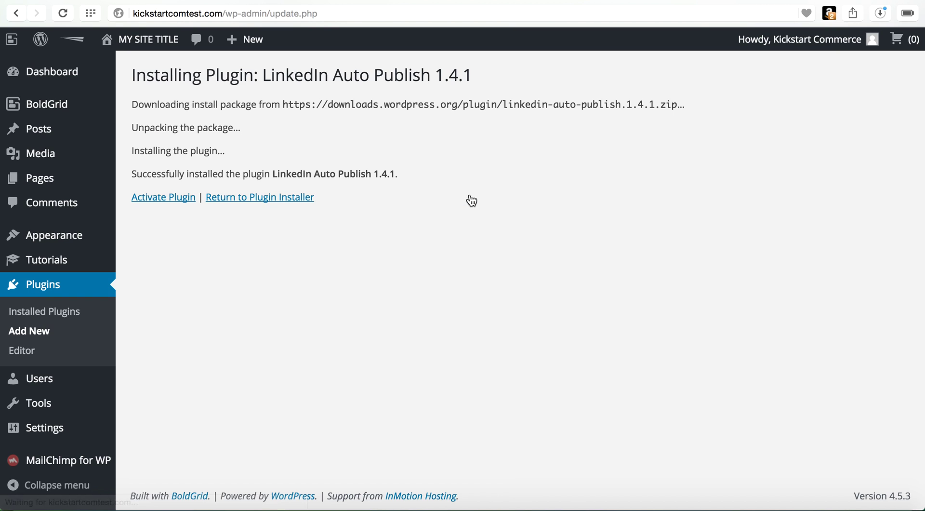
# Step: Activate LinkedIn Auto Publish and open its settings from the admin sidebar
pyautogui.click(166, 203)
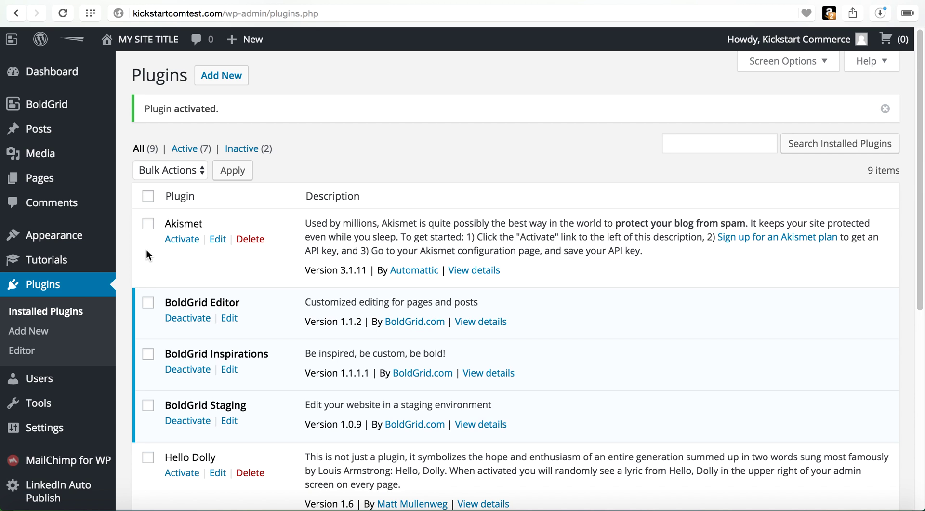
pyautogui.scroll(-3, 73, 300)
pyautogui.scroll(-2, 78, 299)
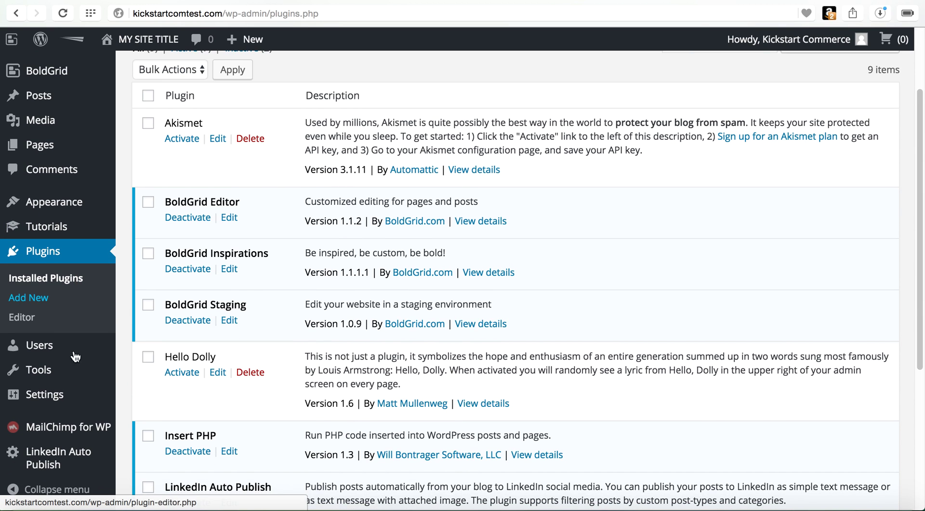
pyautogui.moveTo(62, 470)
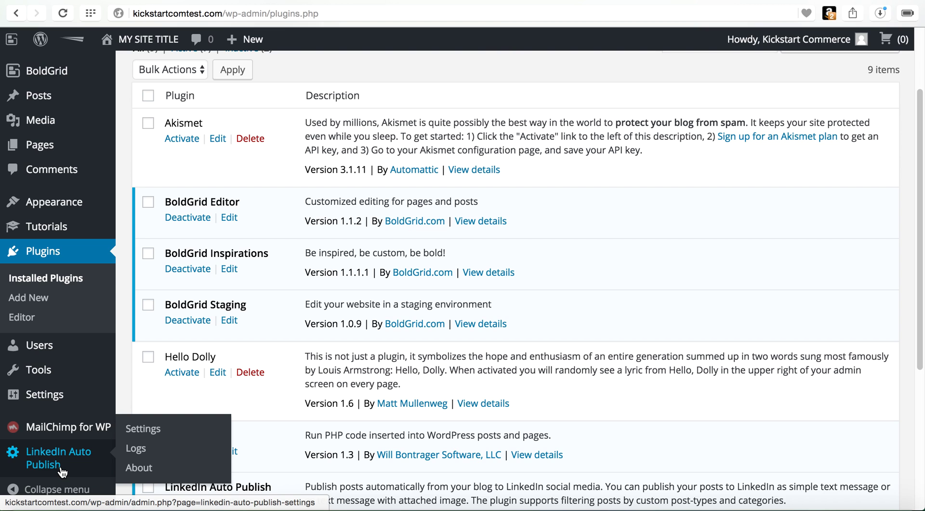
pyautogui.click(61, 470)
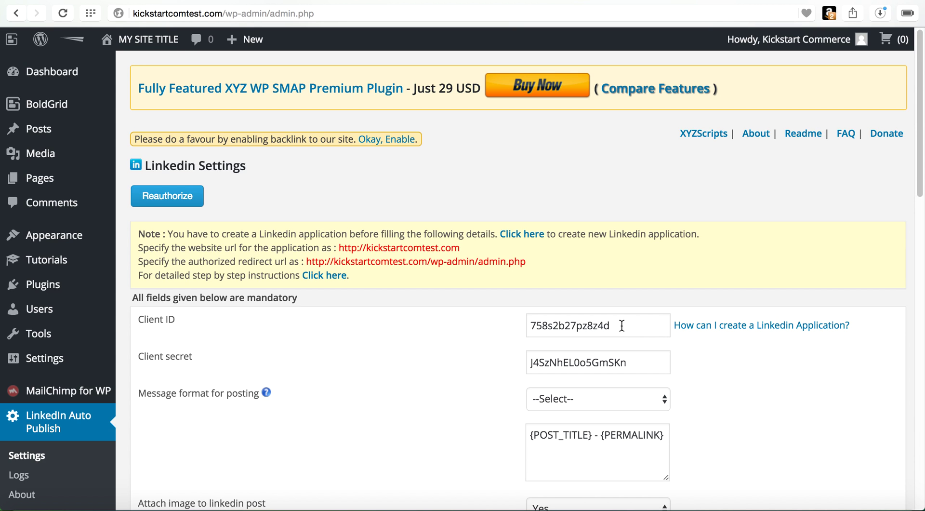
# Step: Select the existing Client ID and open the guide on creating a LinkedIn application
pyautogui.moveTo(622, 326); pyautogui.dragTo(523, 316)
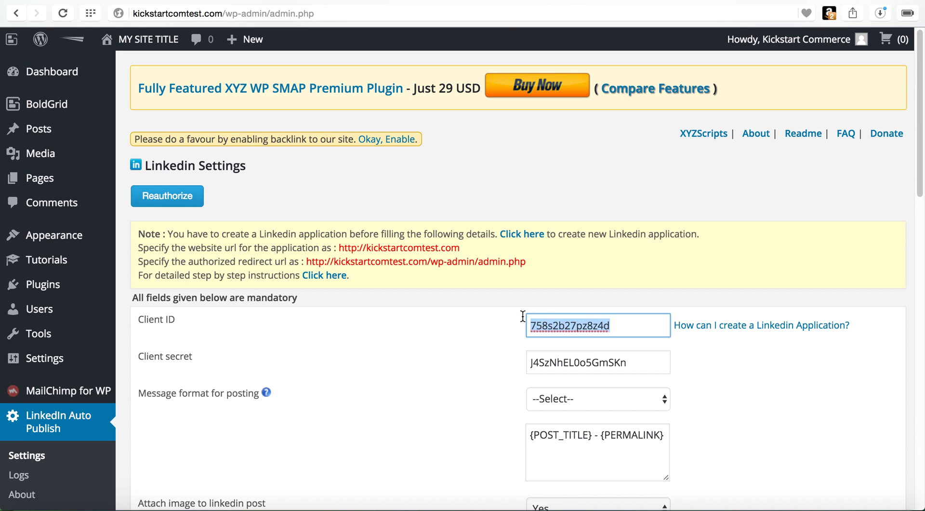
pyautogui.click(732, 329)
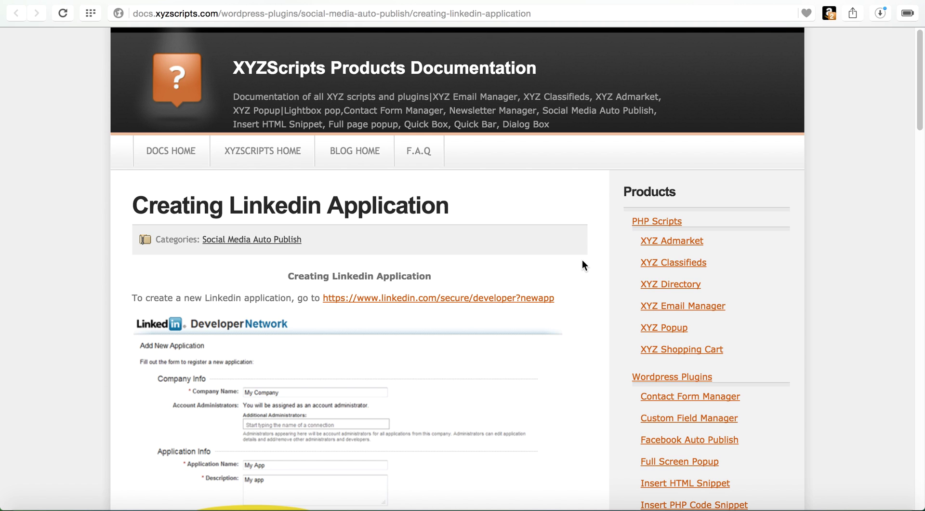
# Step: On LinkedIn Developers, start a new application set to create a new company
pyautogui.click(529, 299)
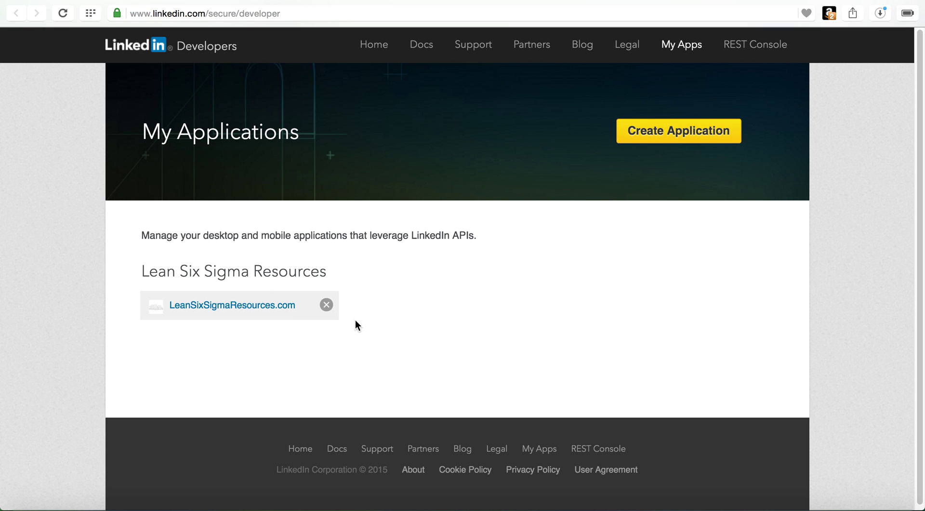
pyautogui.click(693, 141)
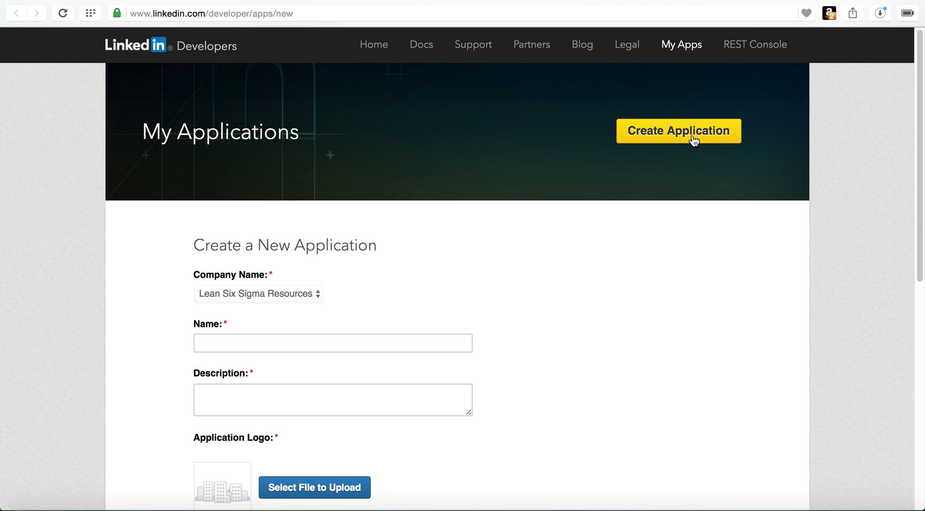
pyautogui.click(318, 301)
pyautogui.click(309, 306)
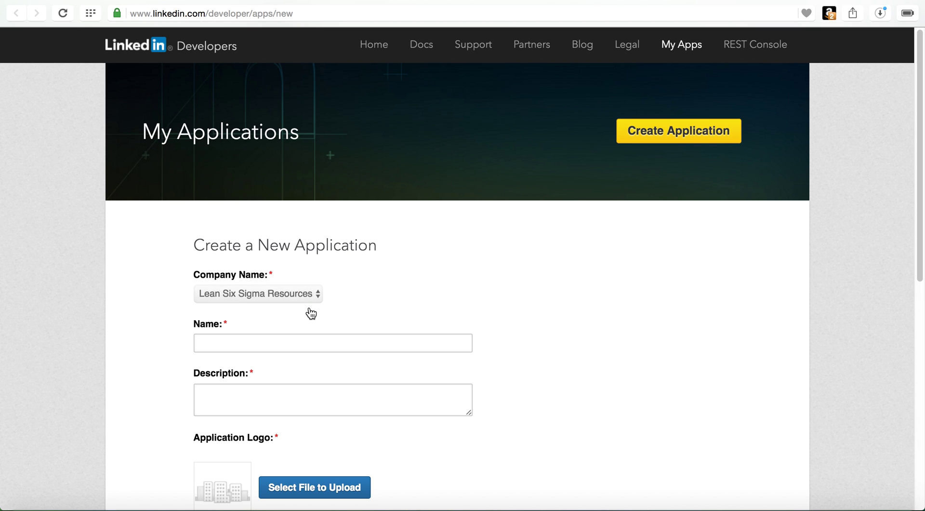
pyautogui.scroll(-5, 395, 320)
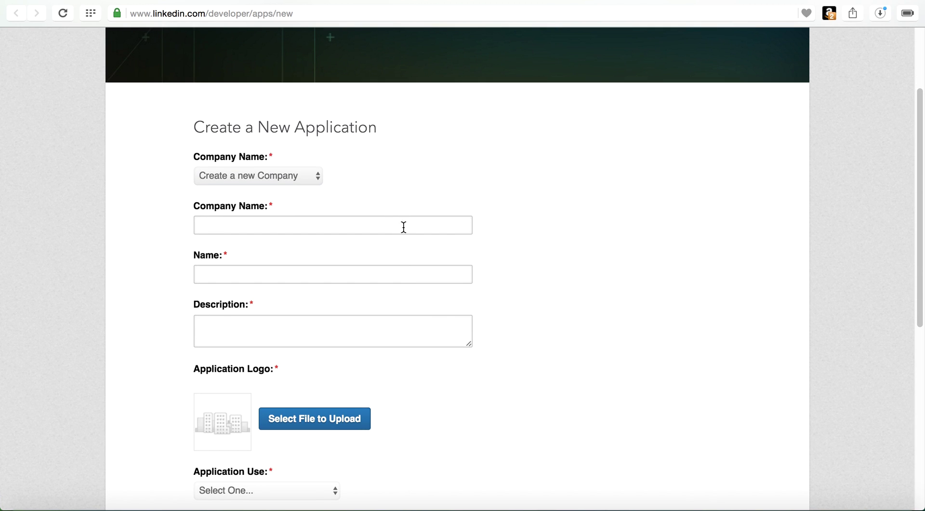
pyautogui.click(403, 227)
# Step: Enter 'Kickstart Commerce' as the company name and fill the application Name field
pyautogui.write('Kickstart')
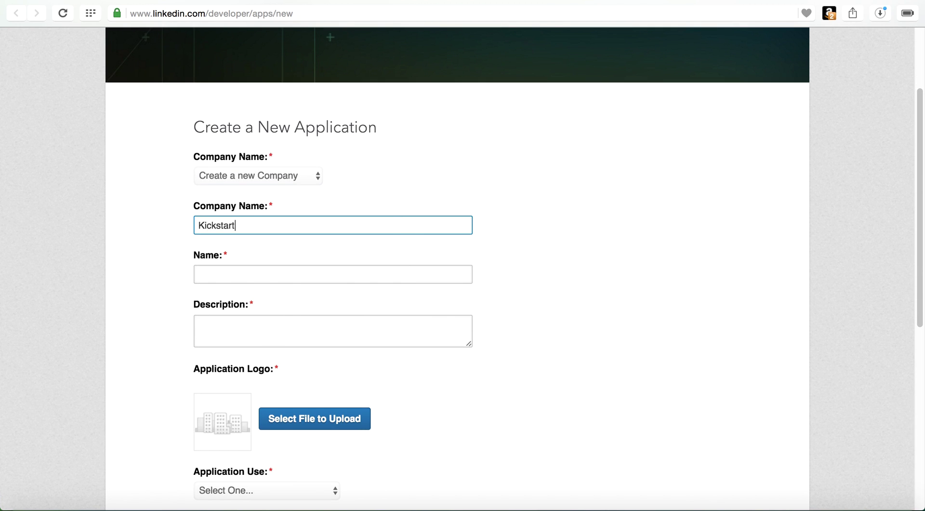
pyautogui.write(' Commerce')
pyautogui.press('Tab')
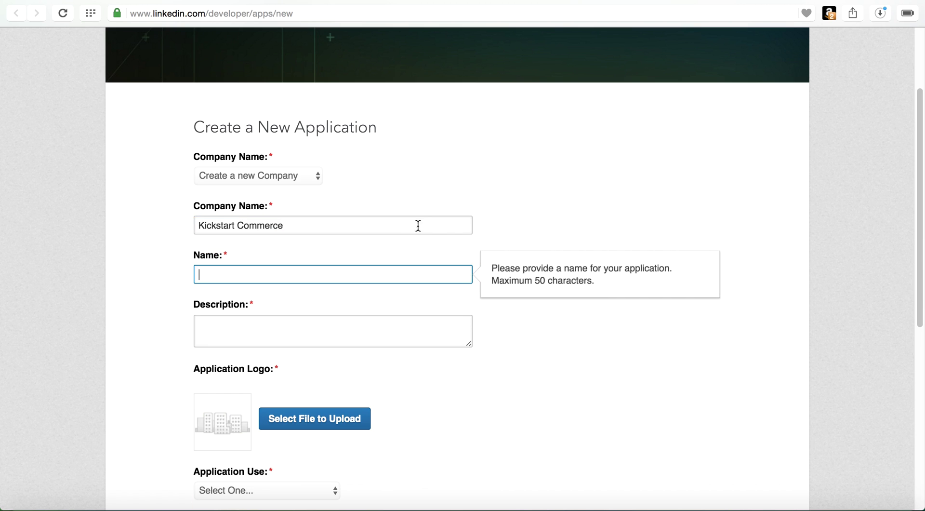
pyautogui.write('Alvin')
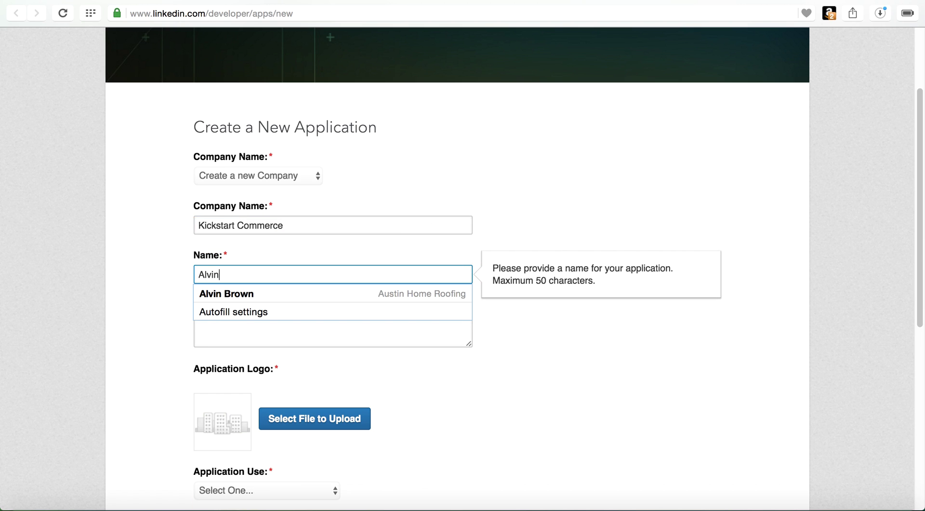
pyautogui.click(428, 293)
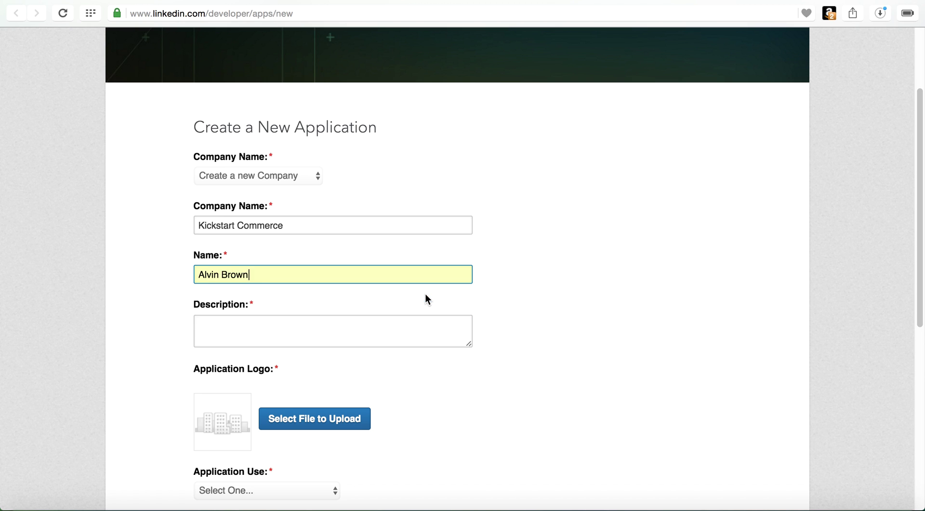
# Step: Set the application name to 'WP to L1nk3d1n Auto Pub'
pyautogui.click(400, 332)
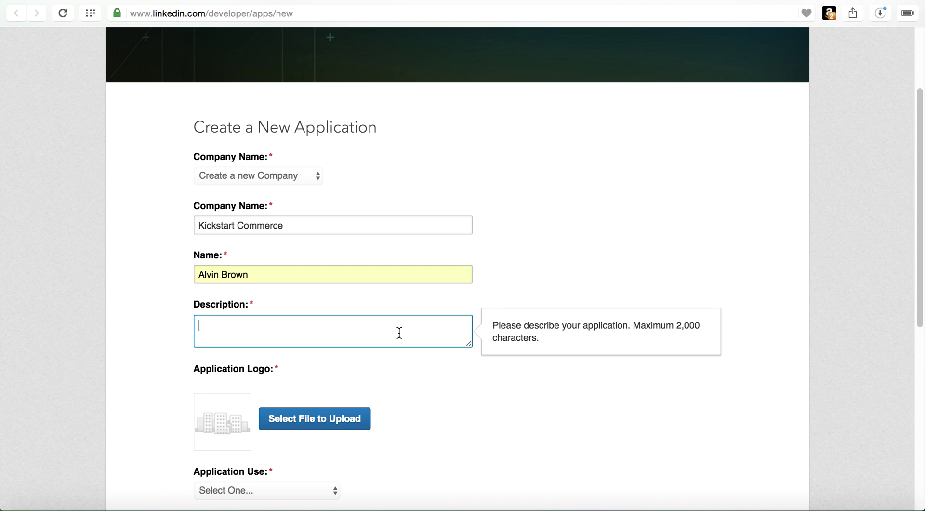
pyautogui.write('WP')
pyautogui.moveTo(370, 272); pyautogui.dragTo(157, 250)
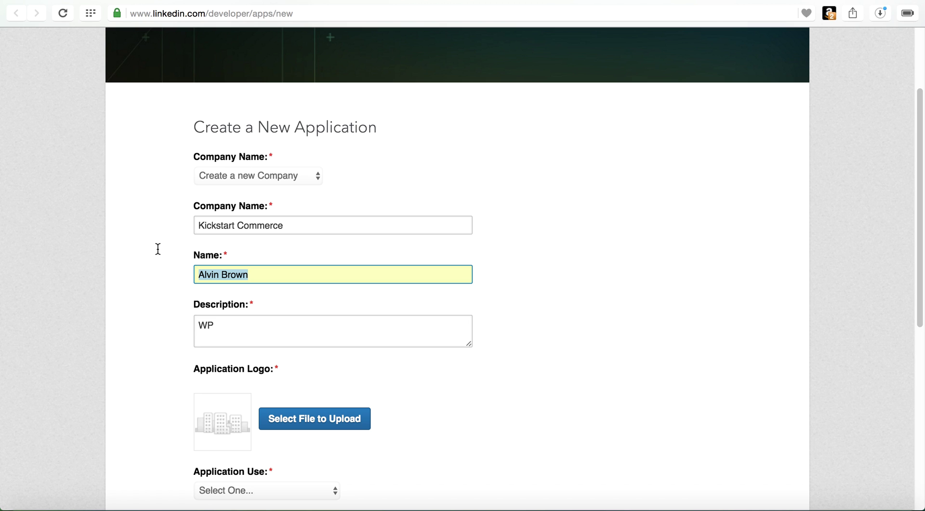
pyautogui.write('WP')
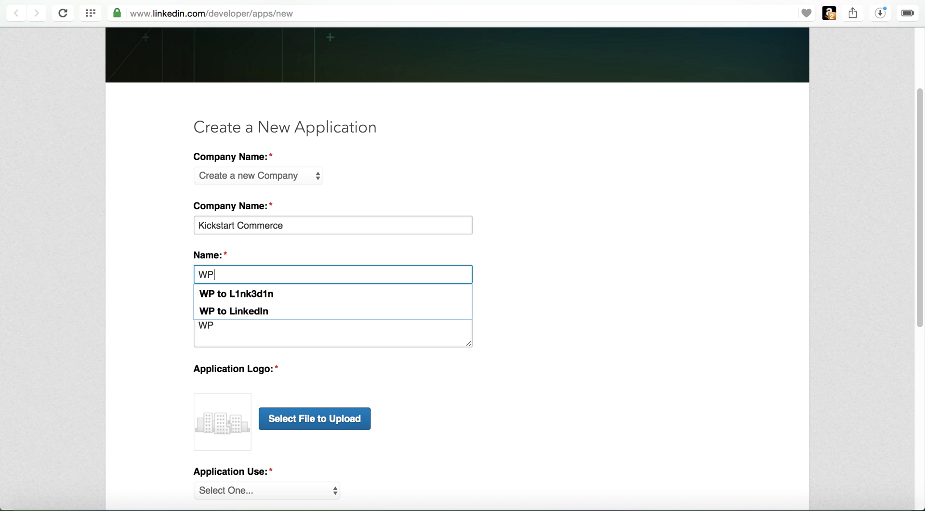
pyautogui.press('Down')
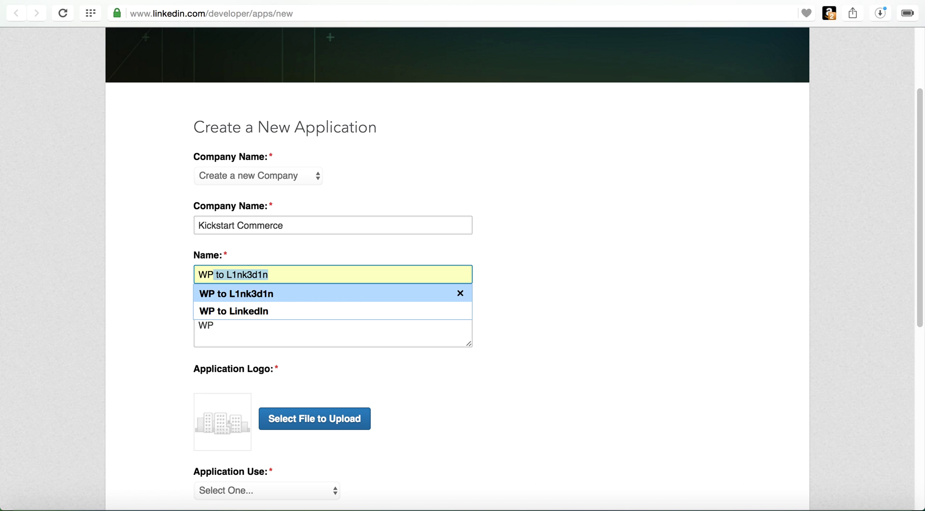
pyautogui.click(266, 297)
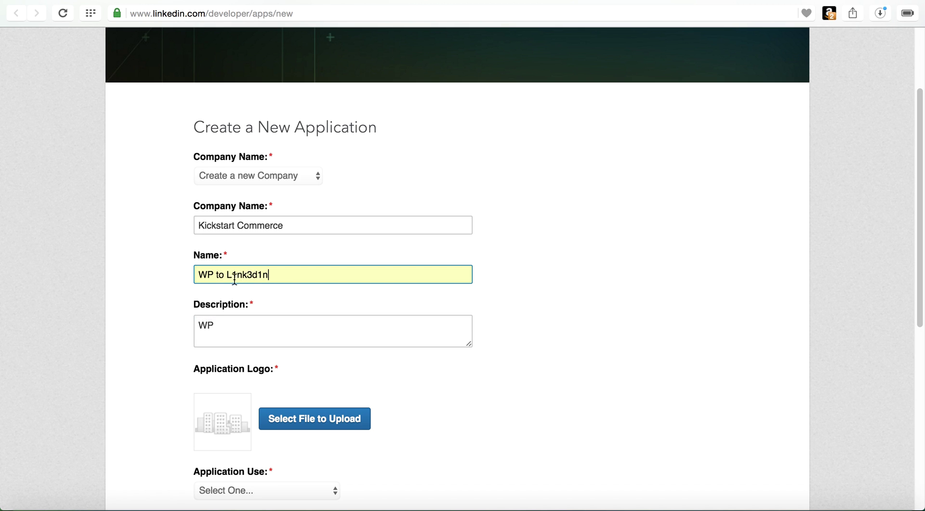
pyautogui.click(269, 326)
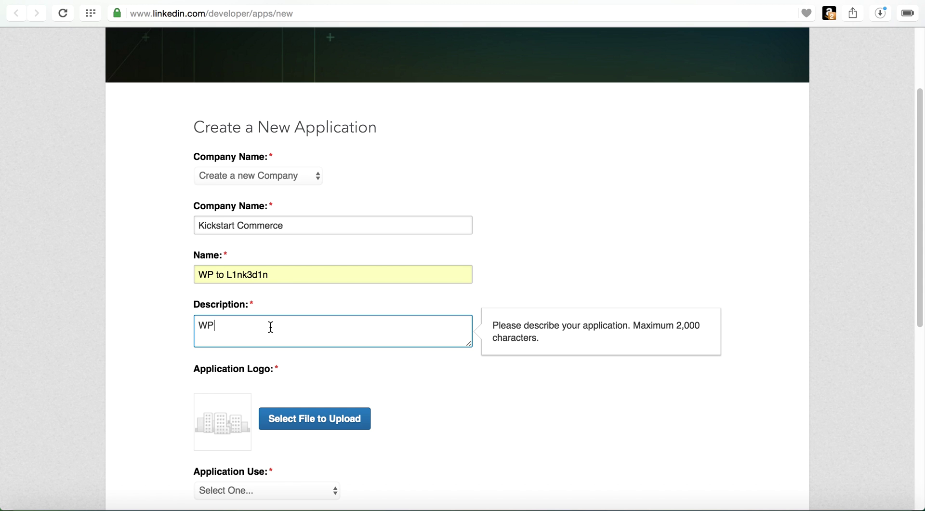
pyautogui.click(279, 275)
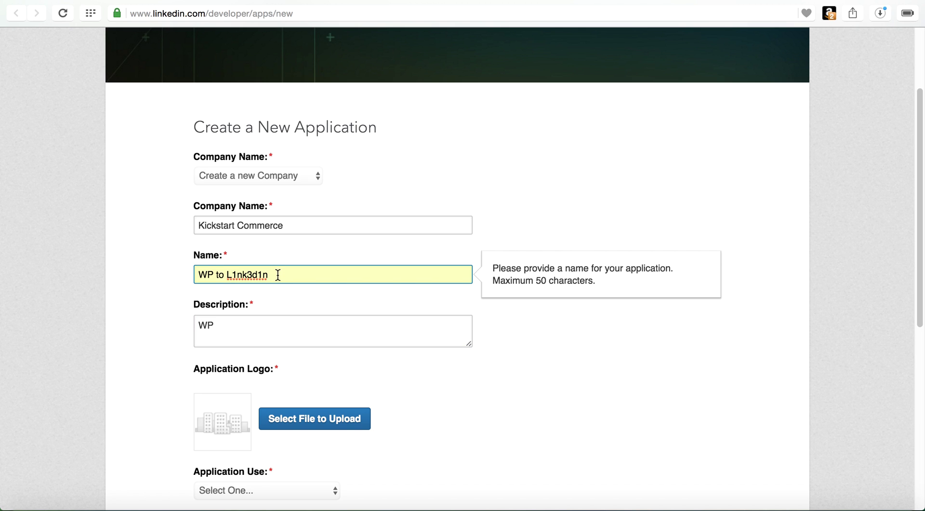
pyautogui.write('AUt')
pyautogui.press('BackSpace')
pyautogui.press('BackSpace')
pyautogui.press('BackSpace')
pyautogui.write('uto Pub')
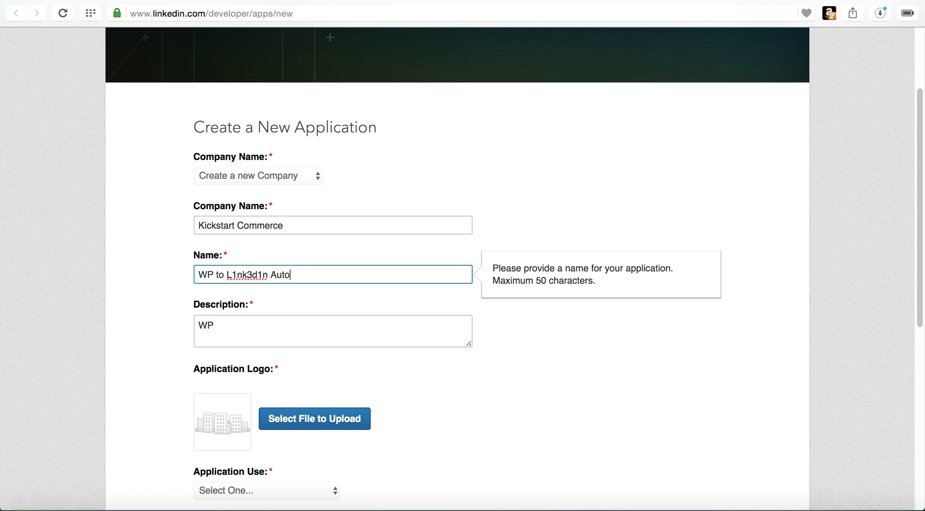
# Step: Enter the description 'Auto Pub WordPress Posts to LinkedIn.com'
pyautogui.click(214, 325)
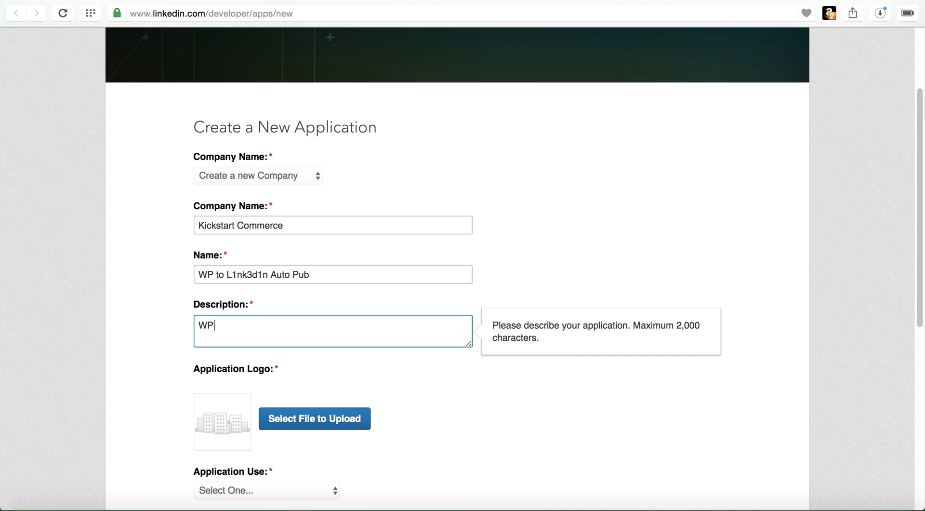
pyautogui.write('WP')
pyautogui.press('BackSpace')
pyautogui.press('BackSpace')
pyautogui.write('Au')
pyautogui.press('BackSpace')
pyautogui.write('uto Pub Wordpres')
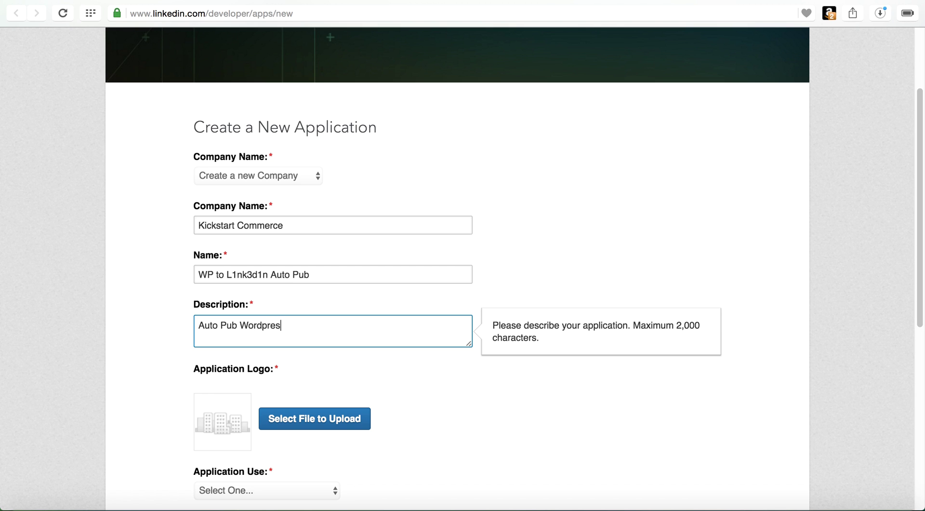
pyautogui.press('BackSpace')
pyautogui.press('BackSpace')
pyautogui.press('BackSpace')
pyautogui.press('BackSpace')
pyautogui.write('Press po')
pyautogui.press('BackSpace')
pyautogui.press('BackSpace')
pyautogui.write('Posts to LinkedIn.com')
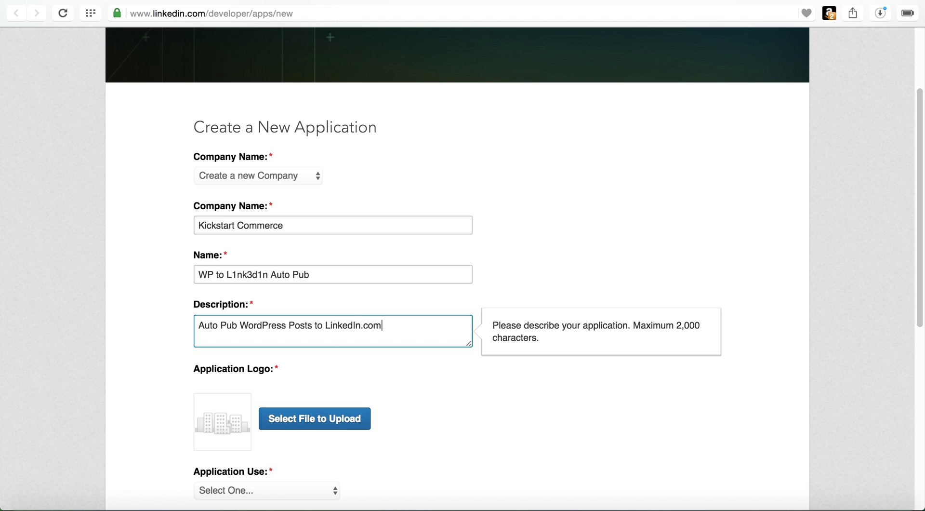
pyautogui.scroll(-5, 375, 394)
# Step: Upload command_prompt.png as the application logo
pyautogui.moveTo(335, 253)
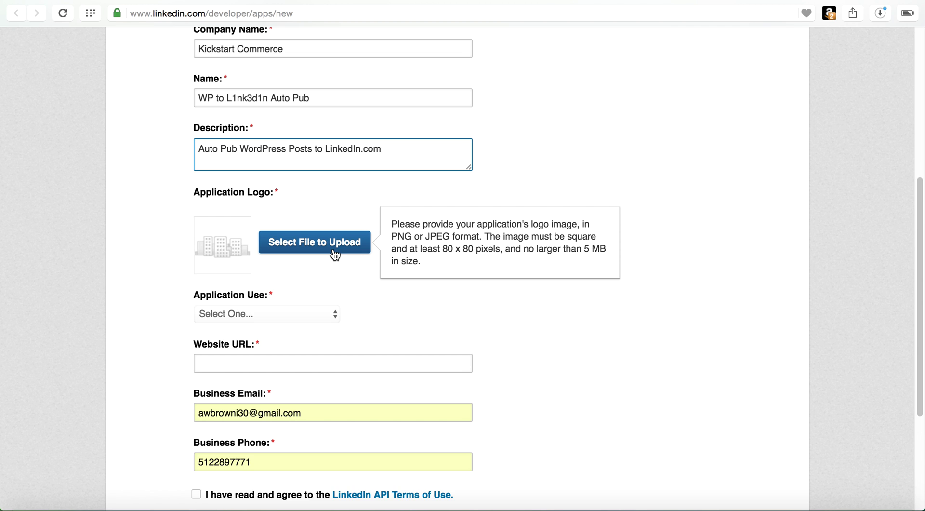
pyautogui.click(334, 253)
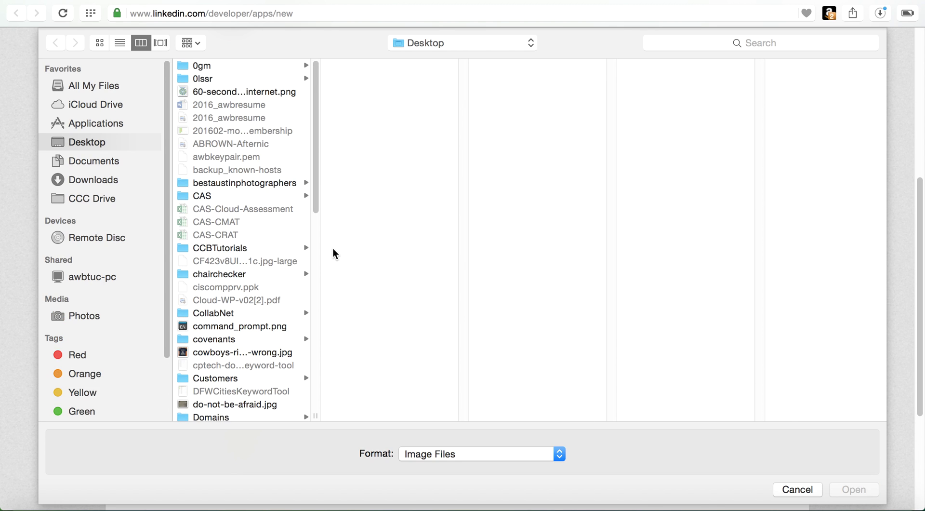
pyautogui.click(267, 324)
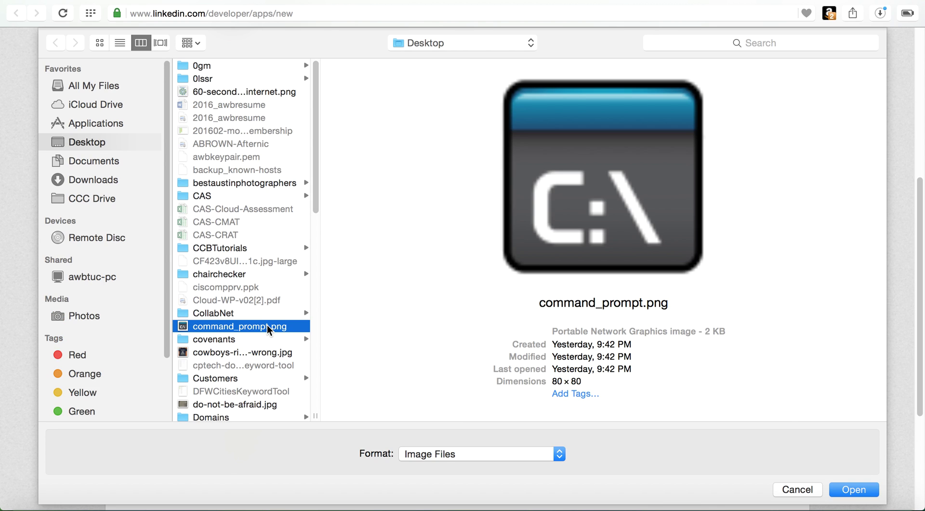
pyautogui.click(872, 489)
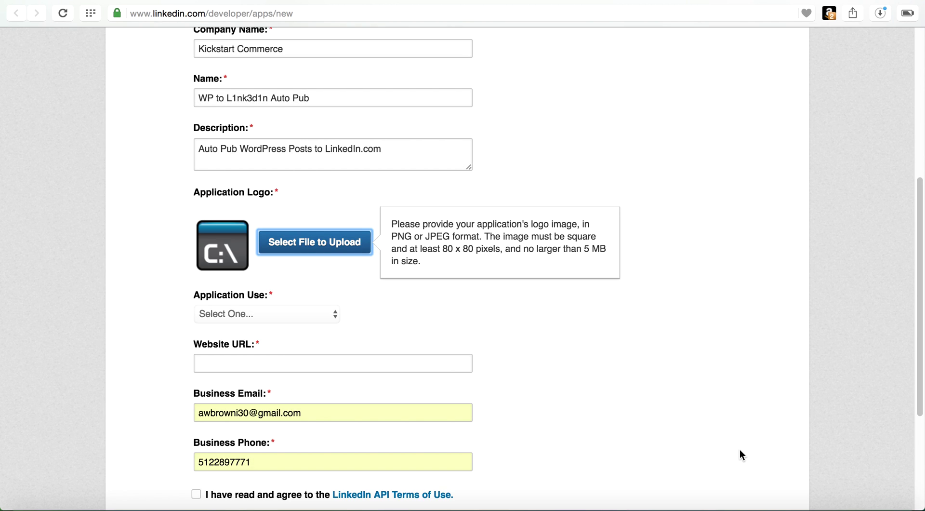
pyautogui.click(308, 318)
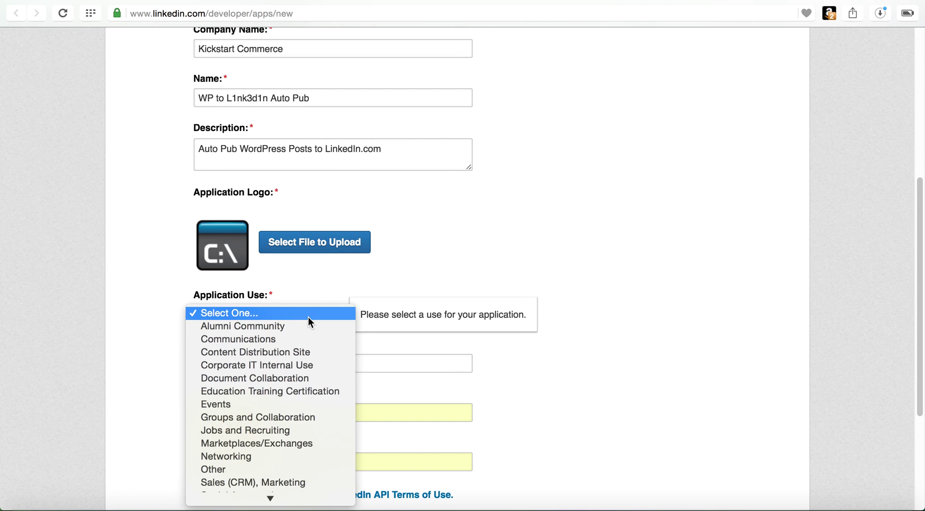
pyautogui.click(313, 356)
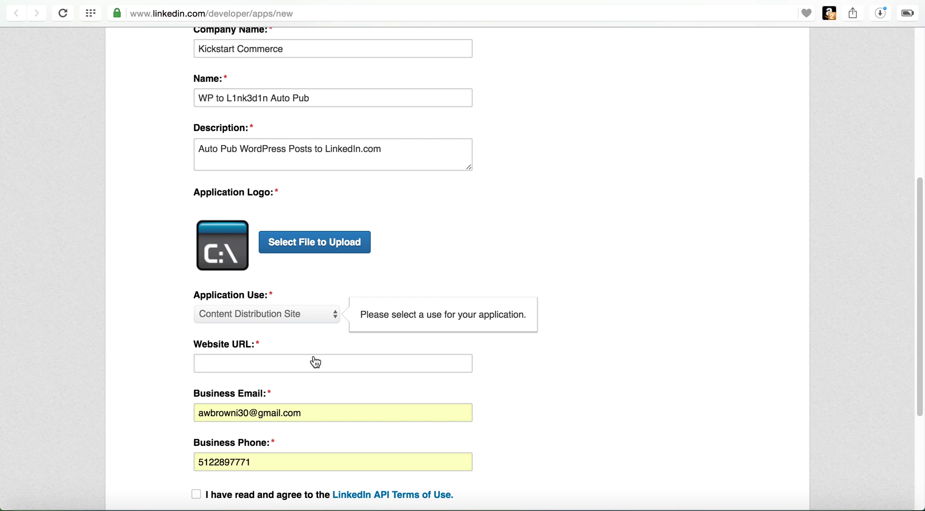
pyautogui.click(315, 362)
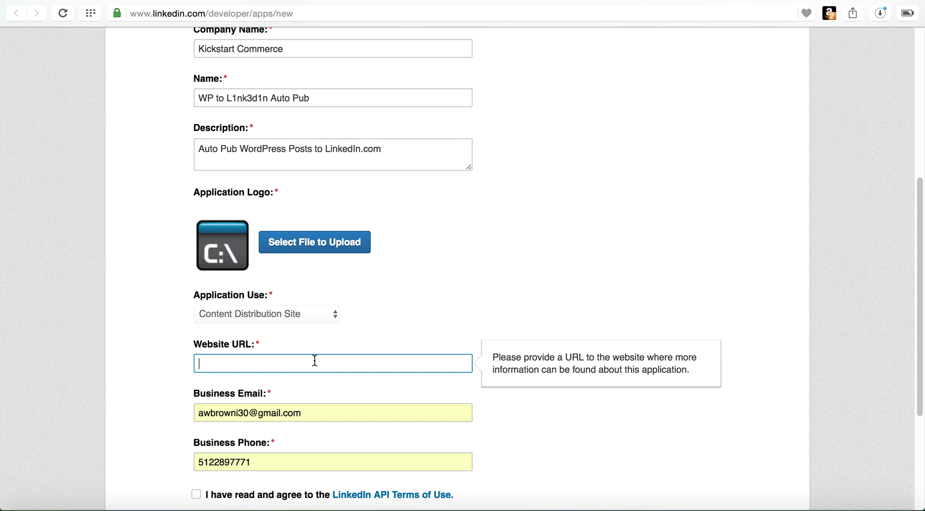
pyautogui.write('ht')
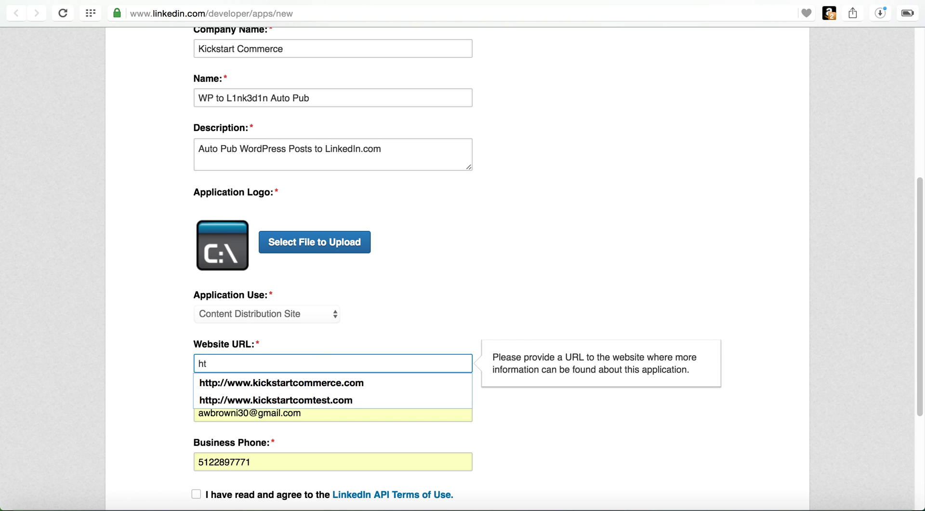
pyautogui.press('Down')
pyautogui.press('Down')
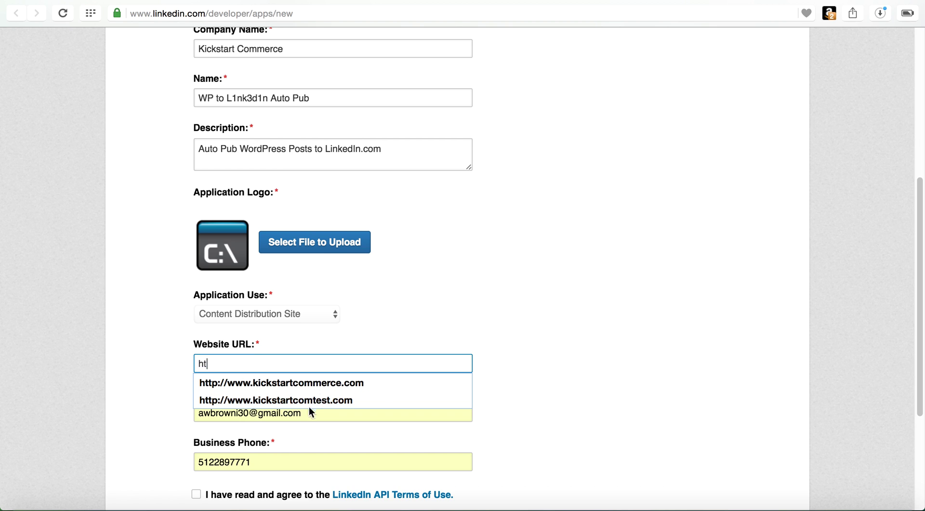
pyautogui.click(308, 400)
pyautogui.click(246, 364)
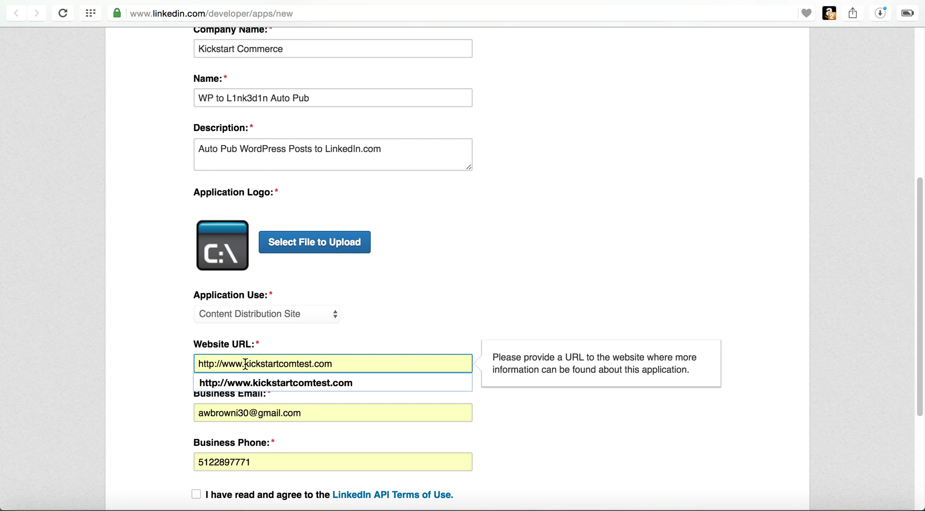
pyautogui.press('BackSpace')
pyautogui.press('BackSpace')
pyautogui.press('BackSpace')
pyautogui.press('BackSpace')
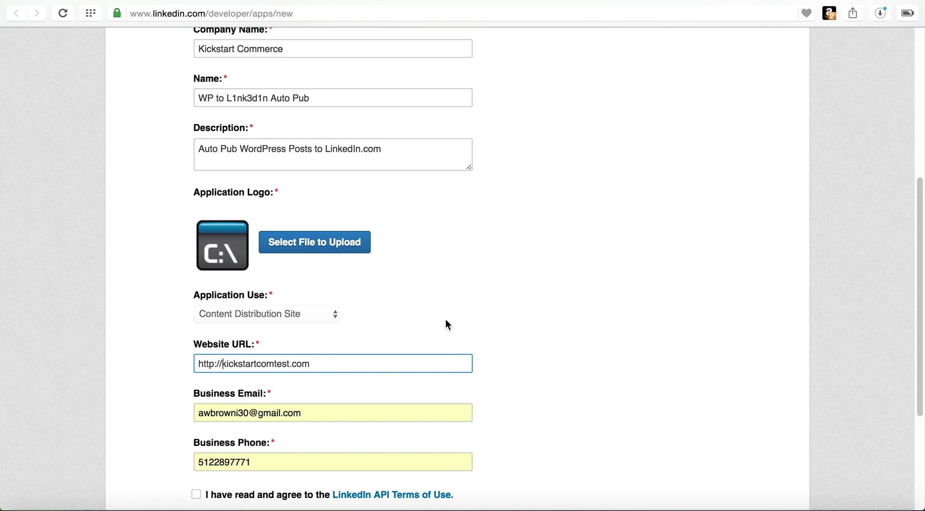
pyautogui.scroll(-5, 510, 363)
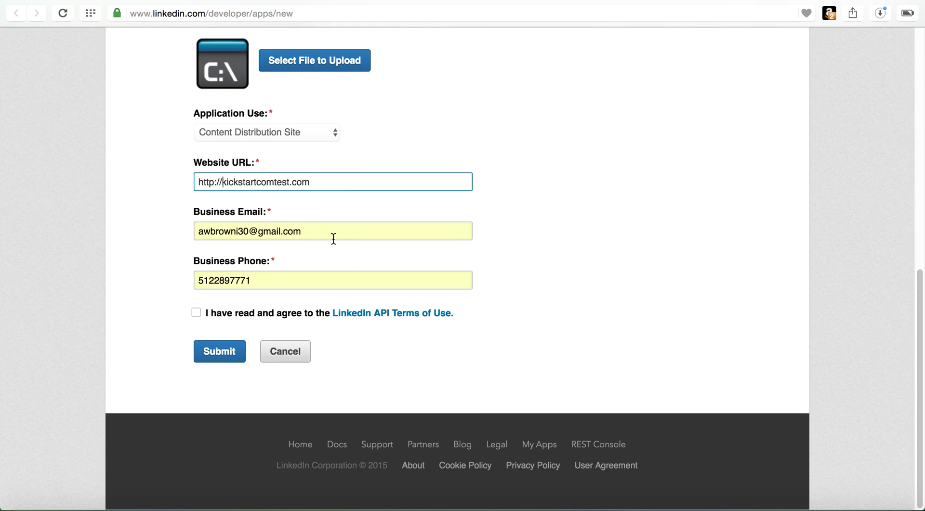
# Step: Fill in the business e-mail, accept the LinkedIn API terms, and submit the form
pyautogui.moveTo(333, 239); pyautogui.dragTo(184, 221)
pyautogui.write('alv')
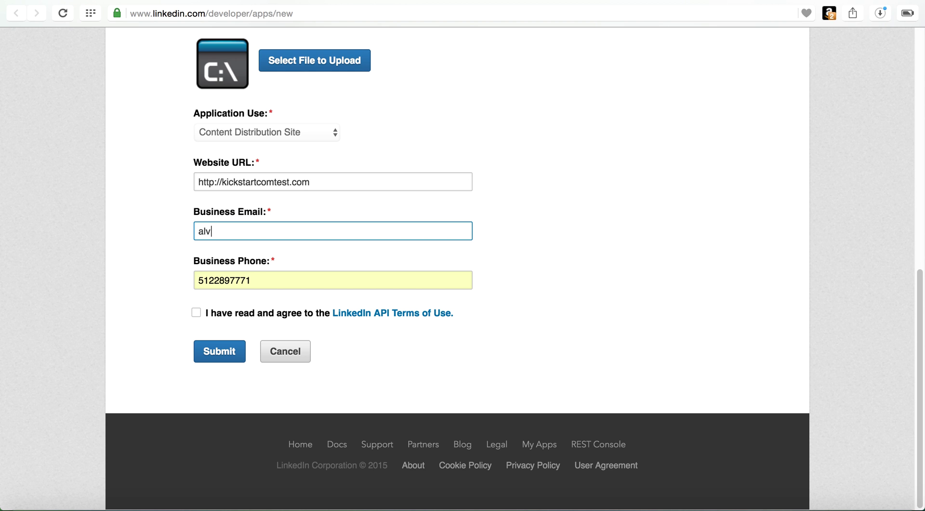
pyautogui.press('BackSpace')
pyautogui.press('BackSpace')
pyautogui.press('BackSpace')
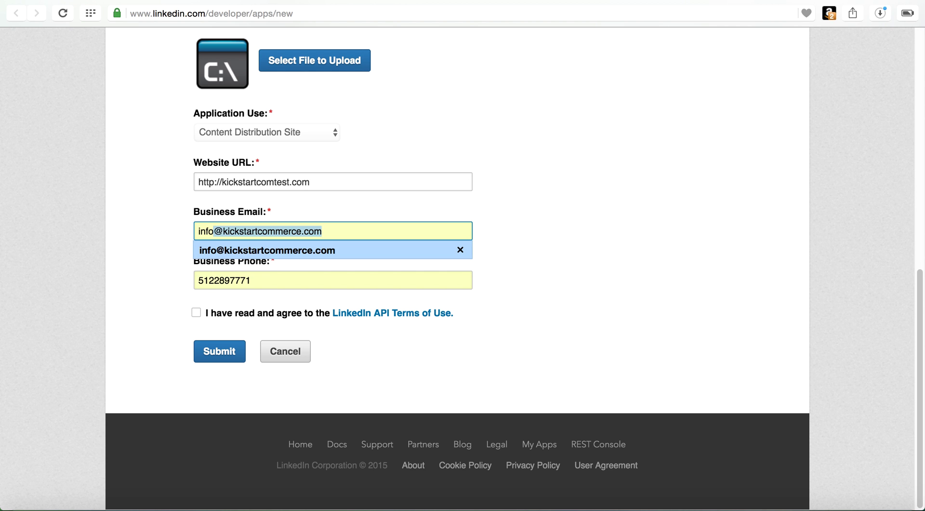
pyautogui.click(259, 250)
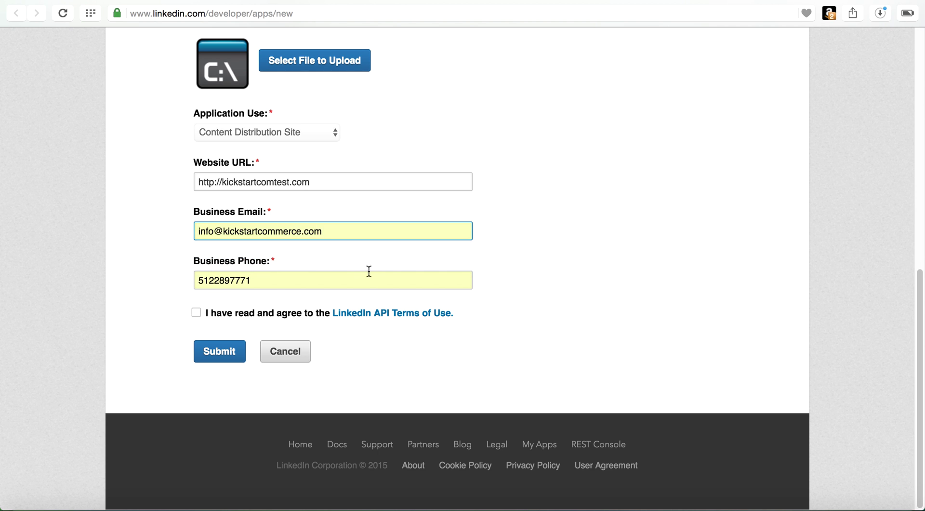
pyautogui.click(199, 315)
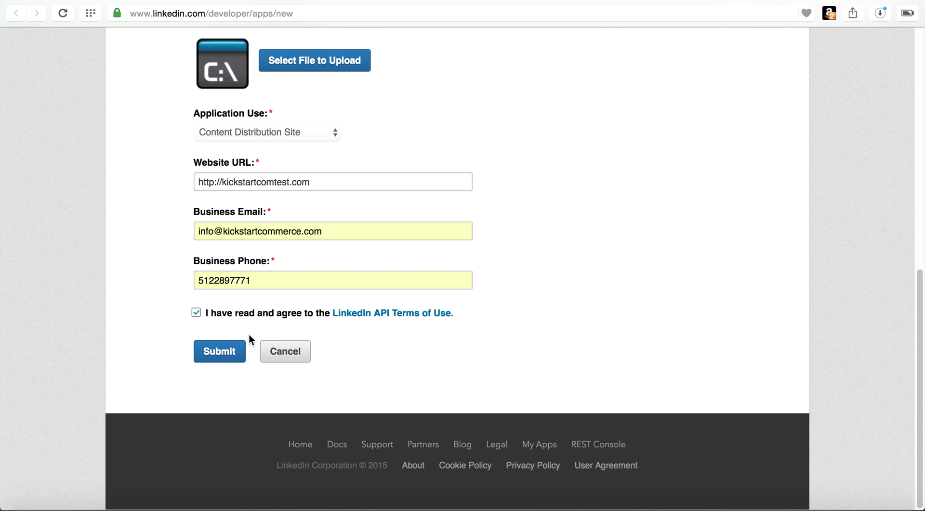
pyautogui.click(228, 355)
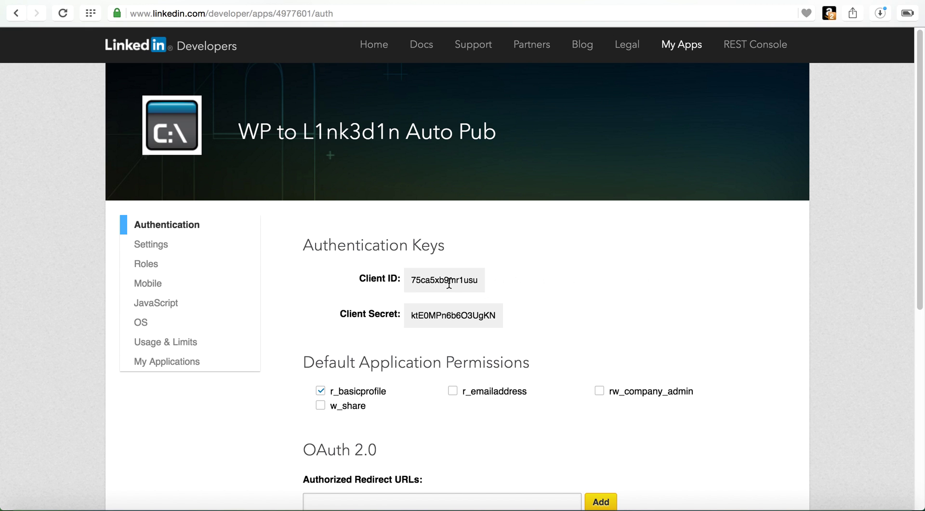
# Step: Grant the app the w_share permission and return to the WordPress tab
pyautogui.scroll(-3, 444, 286)
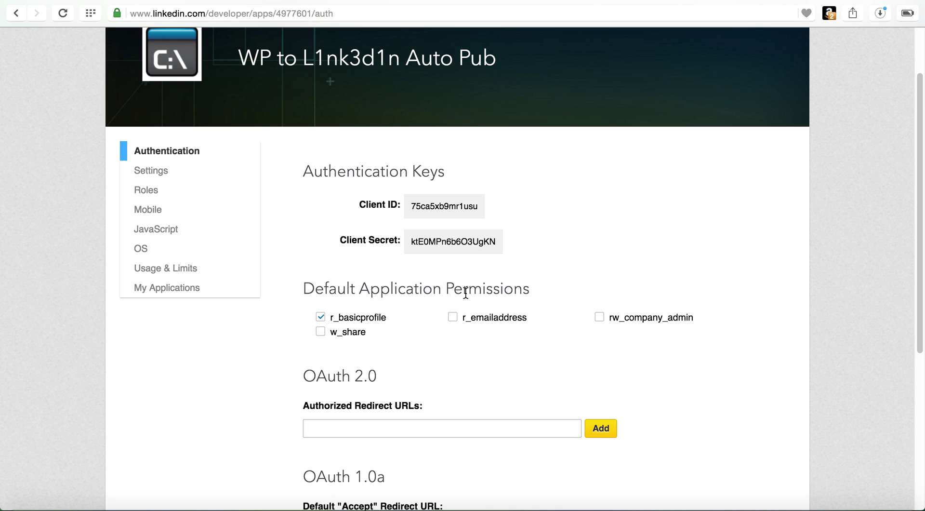
pyautogui.click(323, 336)
pyautogui.hotkey('ctrl', 'Tab')
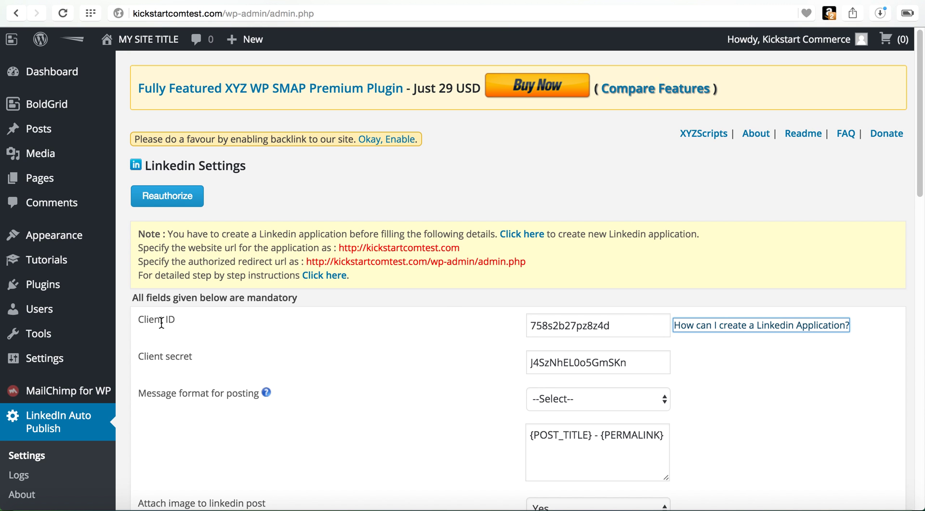
# Step: Copy the LinkedIn app's Client ID into the plugin's Client ID field
pyautogui.hotkey('ctrl', 'Tab')
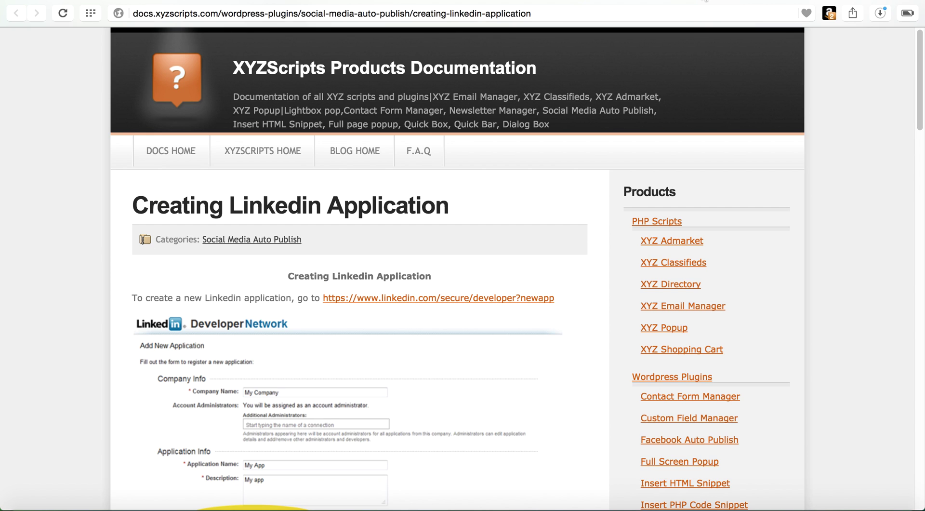
pyautogui.hotkey('ctrl', 'Tab')
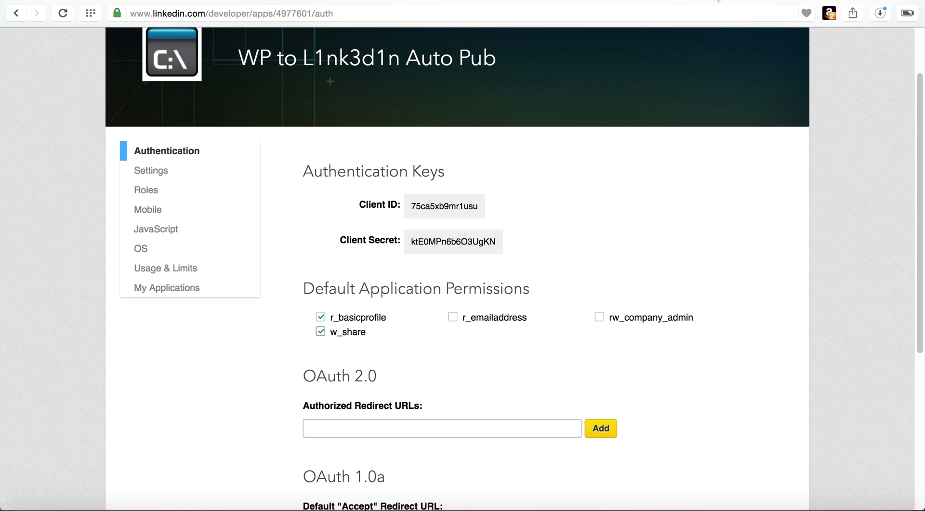
pyautogui.moveTo(473, 206)
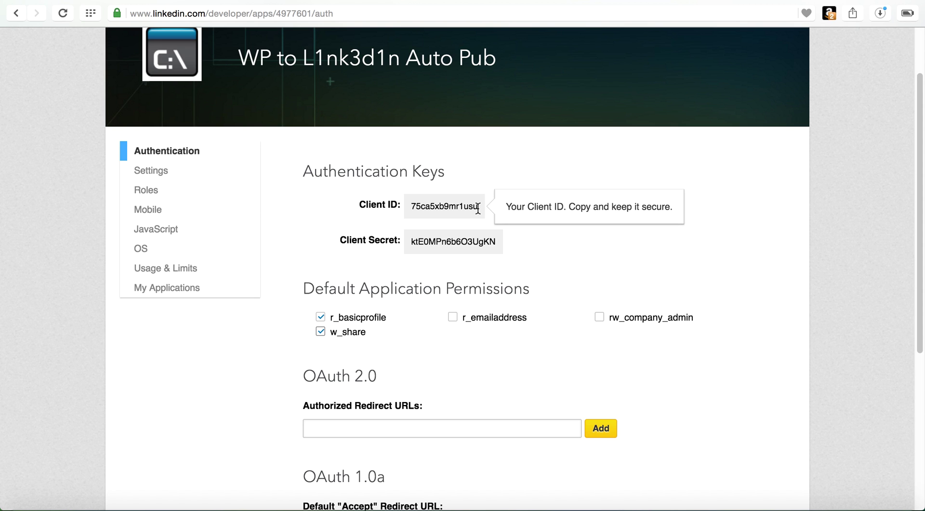
pyautogui.moveTo(477, 206); pyautogui.dragTo(407, 209)
pyautogui.press('super+c')
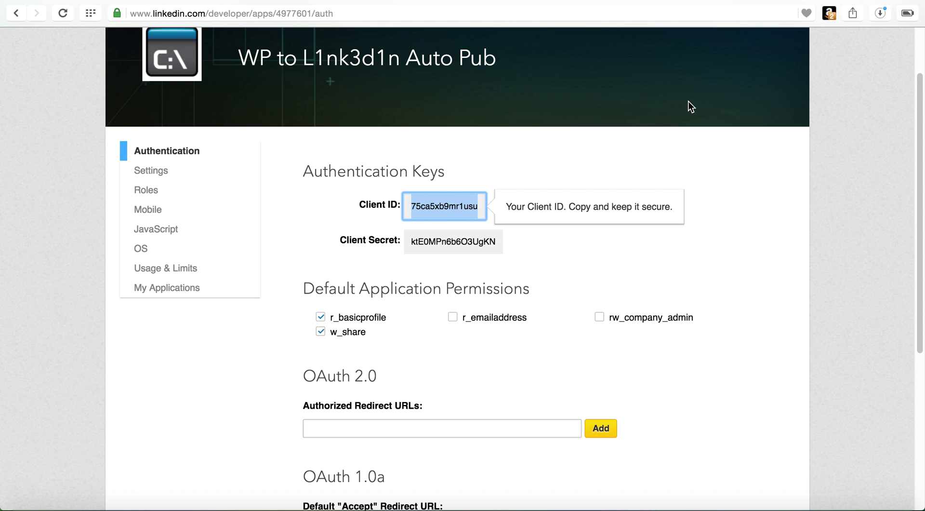
pyautogui.hotkey('ctrl', 'shift', 'Tab')
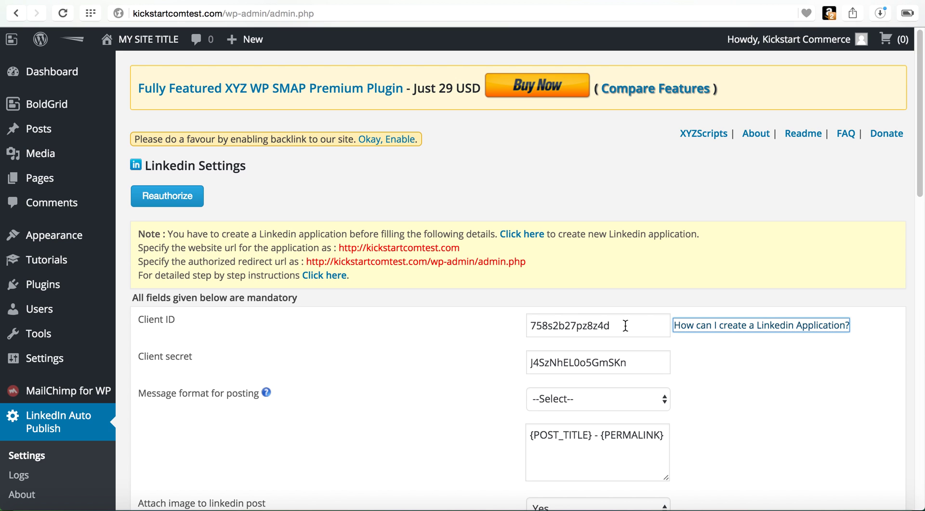
pyautogui.doubleClick(624, 324)
pyautogui.press('super+v')
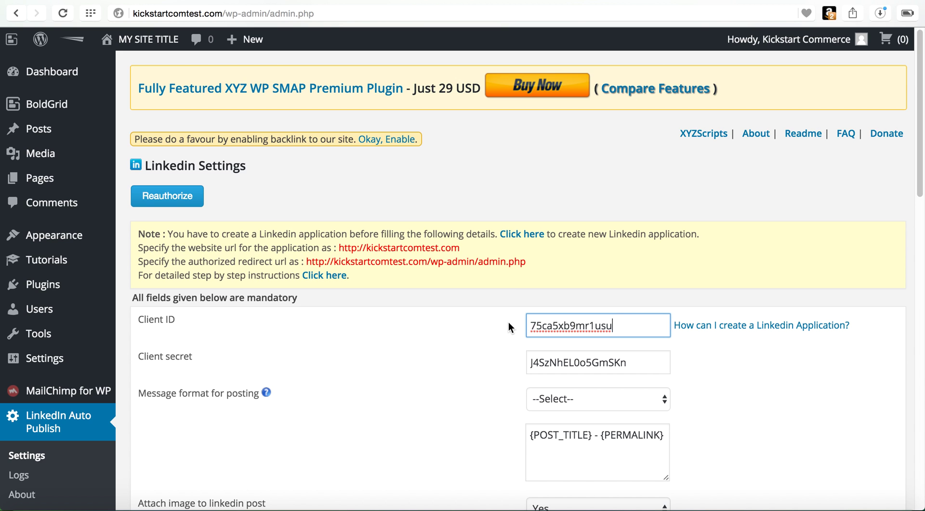
# Step: Copy the LinkedIn app's Client Secret into the plugin's Client secret field
pyautogui.hotkey('ctrl', 'Tab')
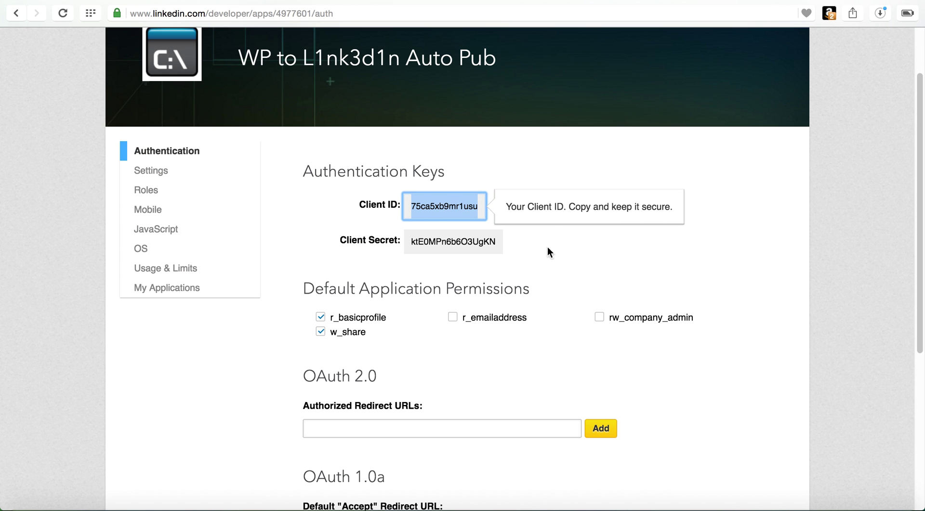
pyautogui.click(494, 240)
pyautogui.moveTo(494, 240); pyautogui.dragTo(409, 241)
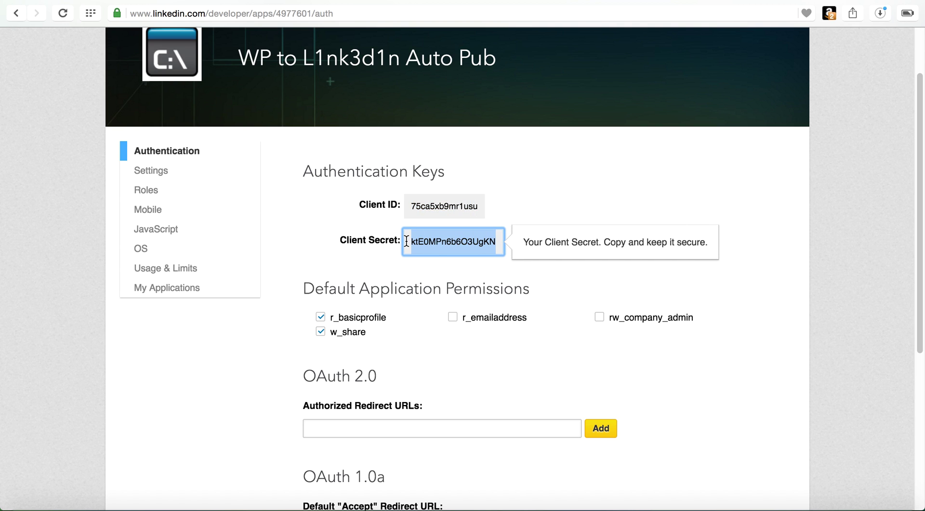
pyautogui.press('super+c')
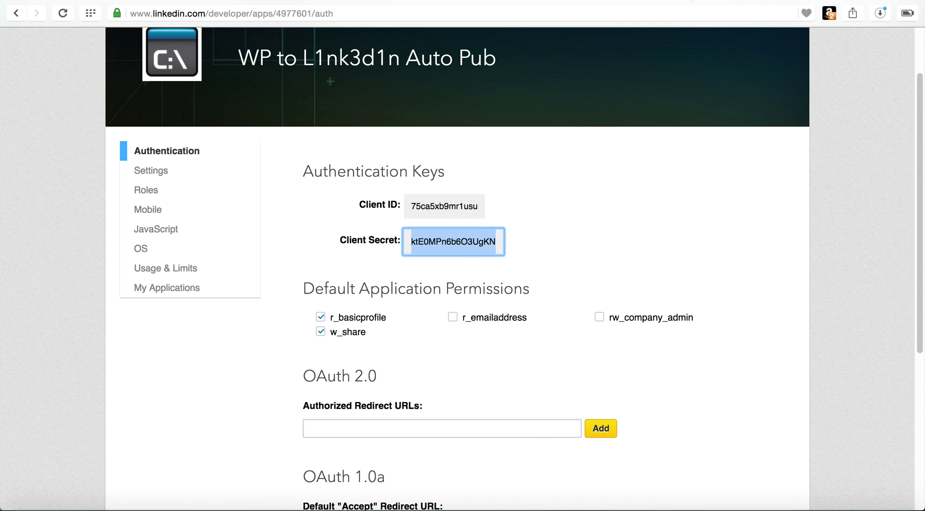
pyautogui.hotkey('ctrl', 'Tab')
pyautogui.moveTo(630, 370); pyautogui.dragTo(517, 364)
pyautogui.press('super+v')
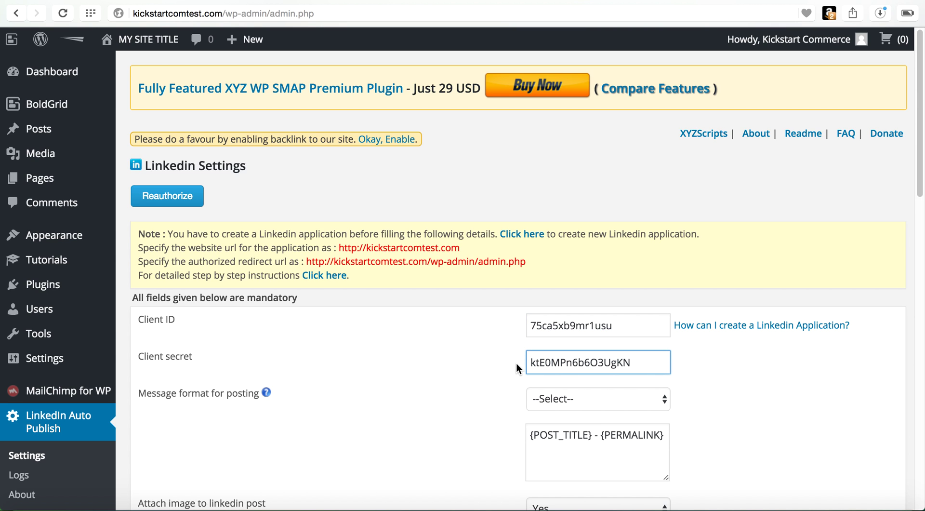
pyautogui.scroll(-5, 463, 366)
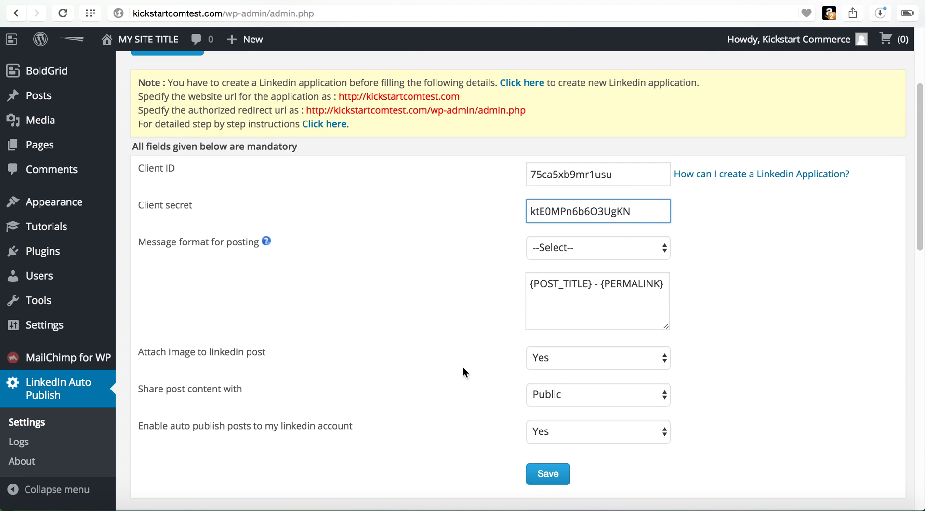
pyautogui.scroll(-1, 463, 368)
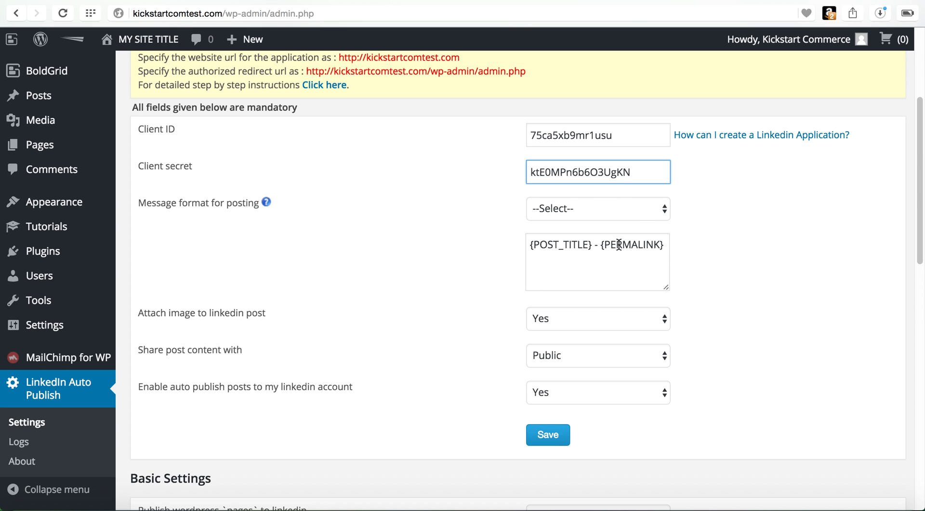
pyautogui.click(641, 209)
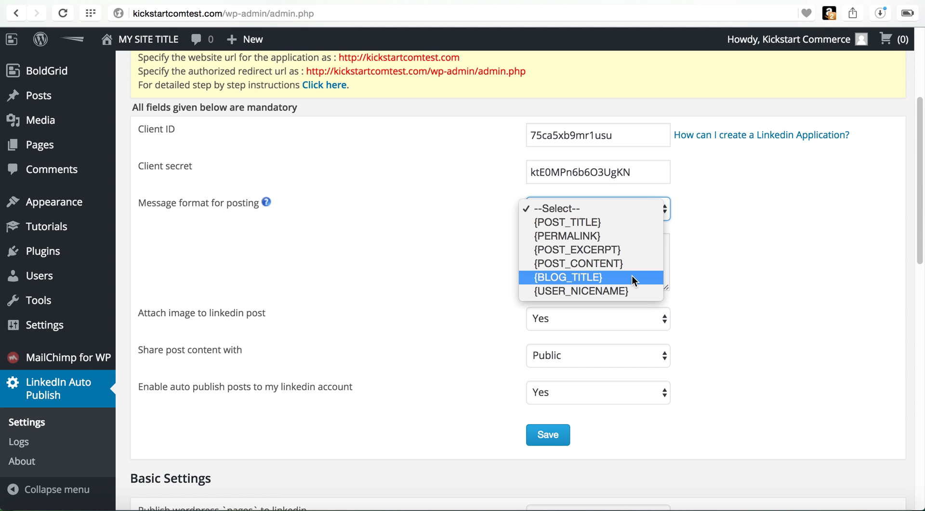
pyautogui.click(726, 242)
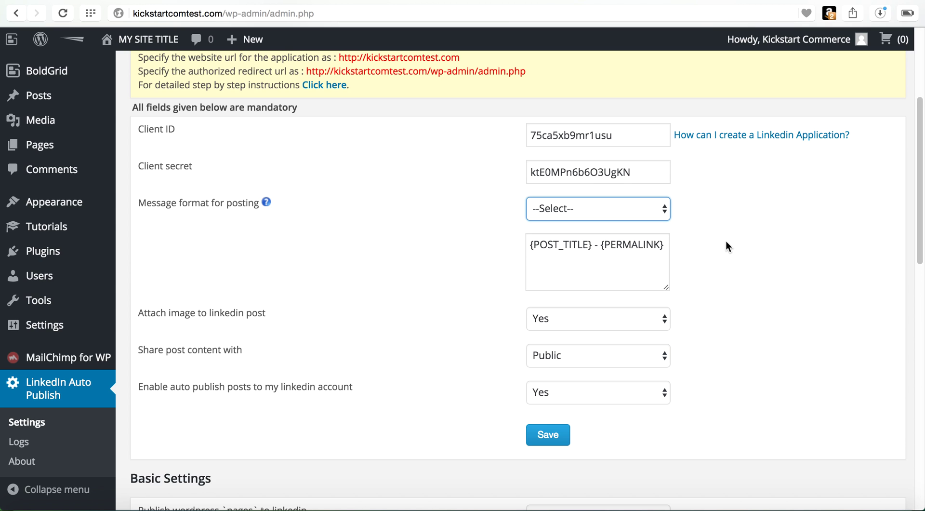
pyautogui.scroll(-2, 726, 246)
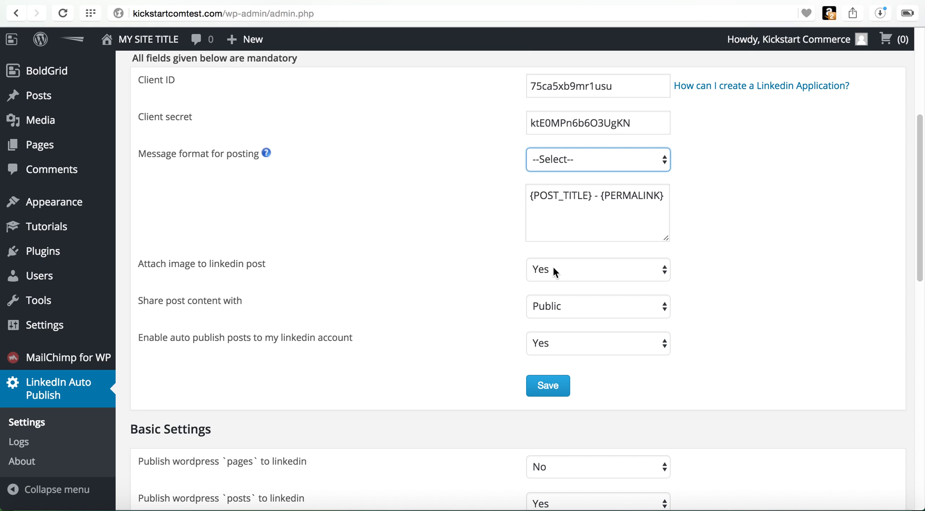
pyautogui.click(595, 311)
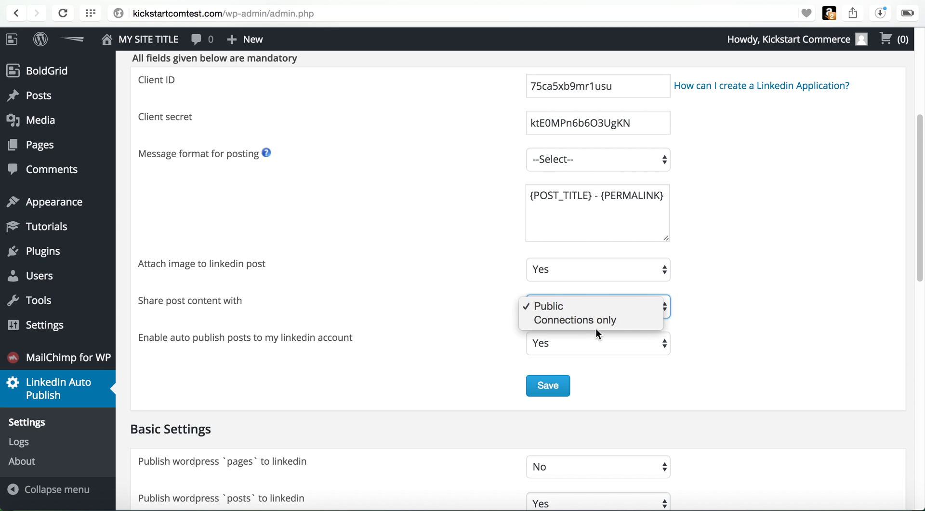
pyautogui.click(707, 301)
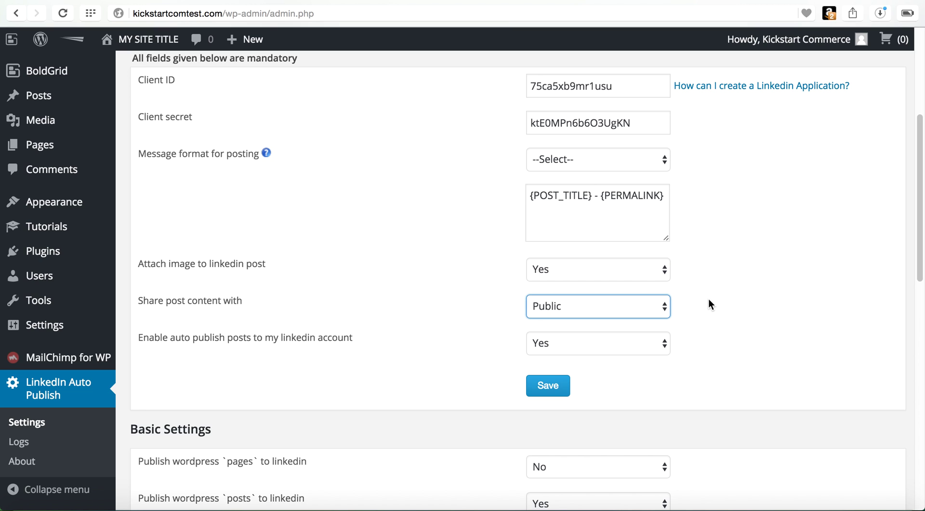
pyautogui.click(709, 300)
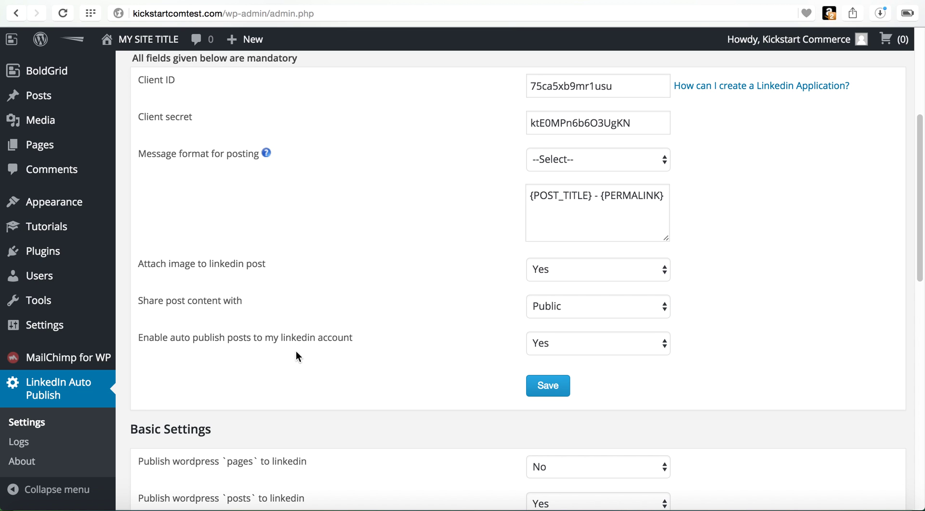
# Step: Review the Basic Settings, with WordPress posts set to publish to LinkedIn, and save the plugin settings
pyautogui.scroll(-3, 623, 378)
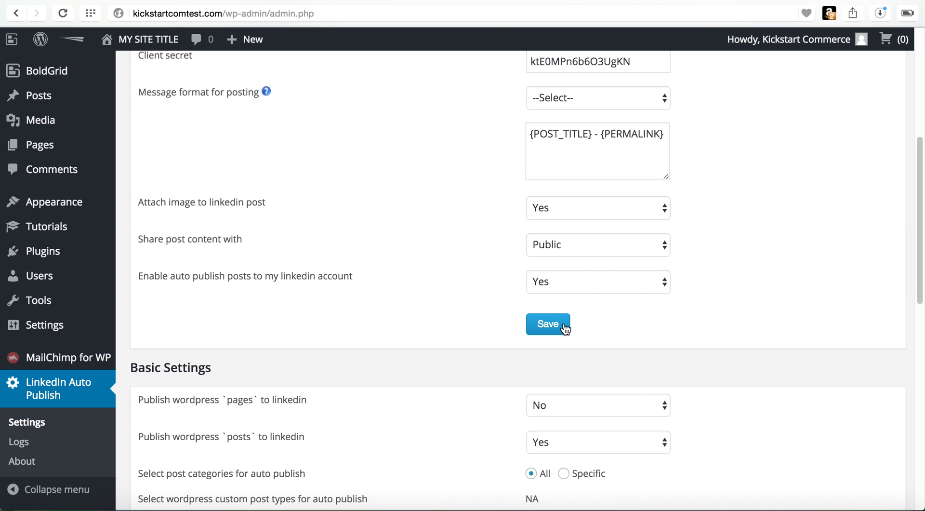
pyautogui.click(565, 328)
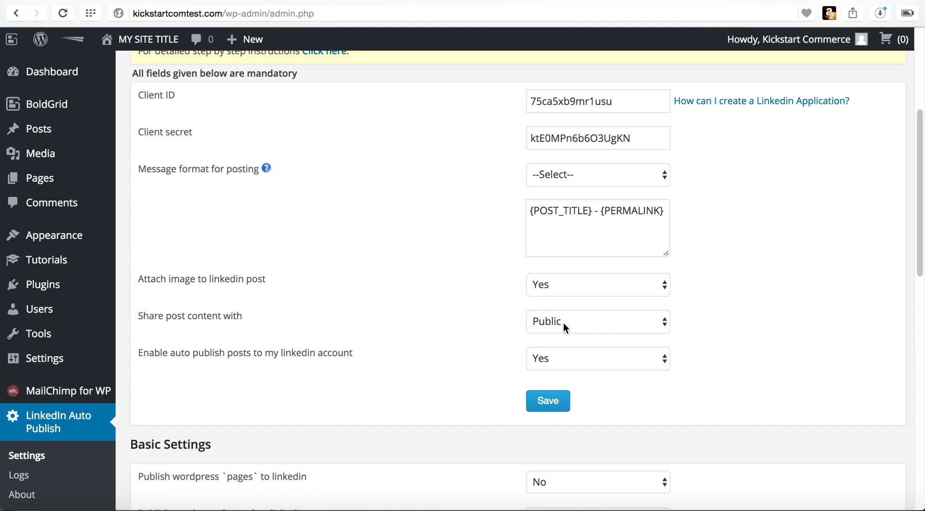
pyautogui.scroll(-1, 562, 322)
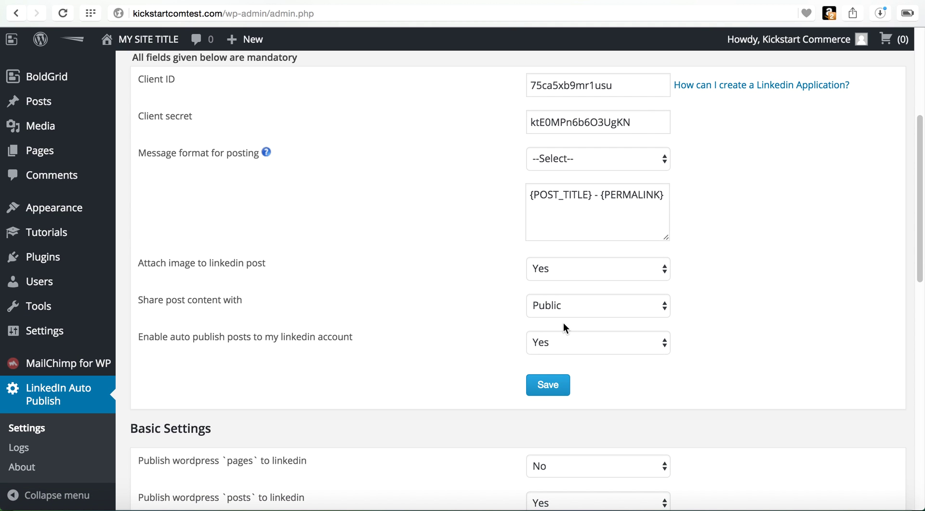
pyautogui.scroll(-7, 563, 328)
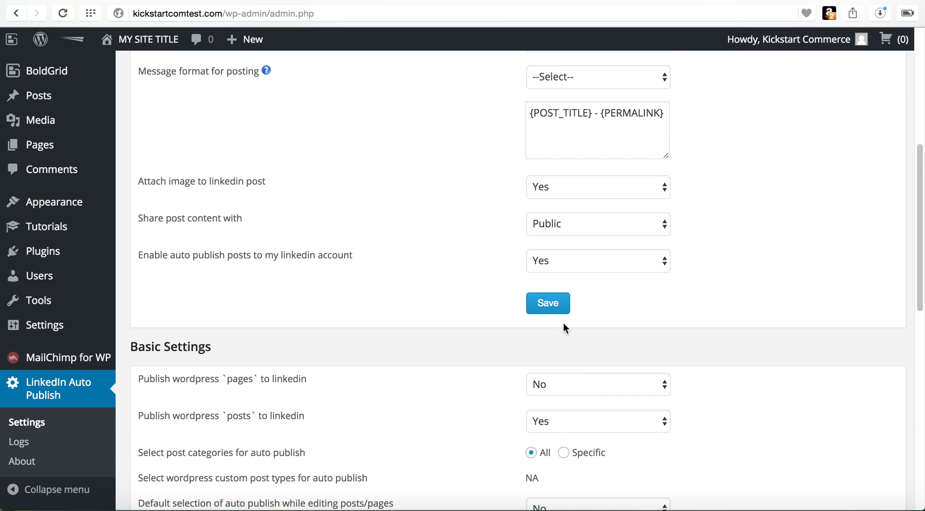
pyautogui.scroll(-1, 563, 324)
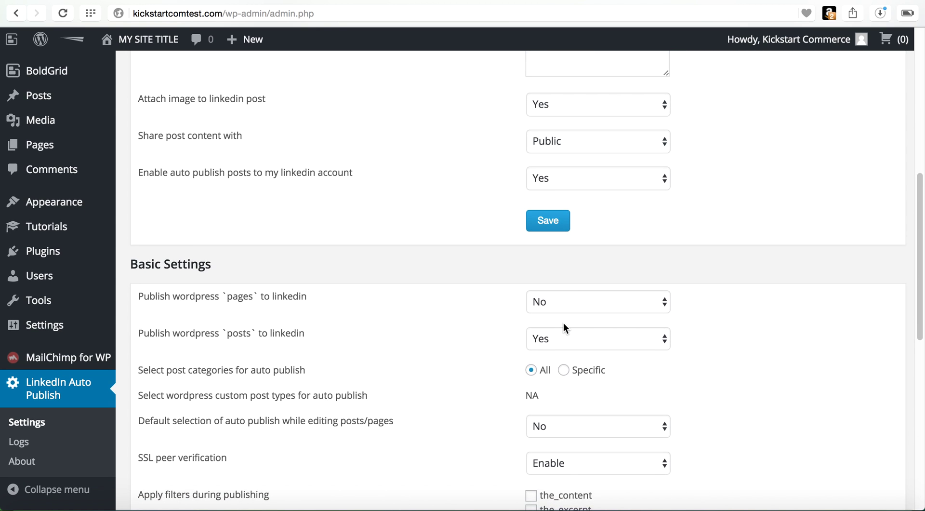
pyautogui.scroll(-4, 564, 324)
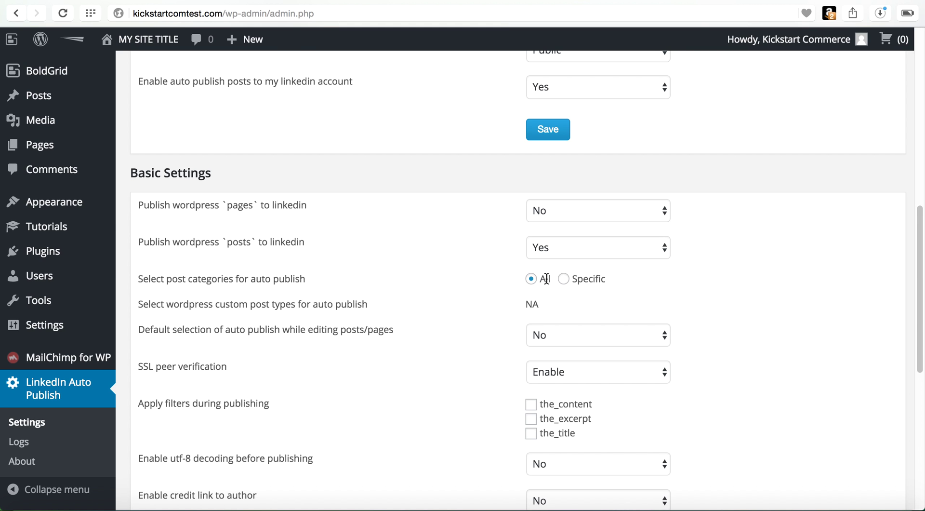
pyautogui.scroll(-5, 769, 324)
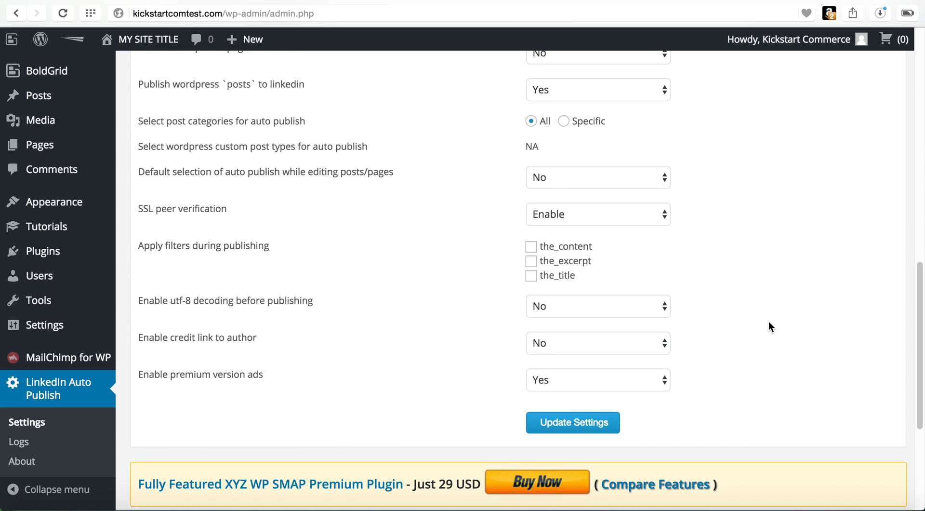
pyautogui.scroll(5, 675, 277)
pyautogui.click(564, 152)
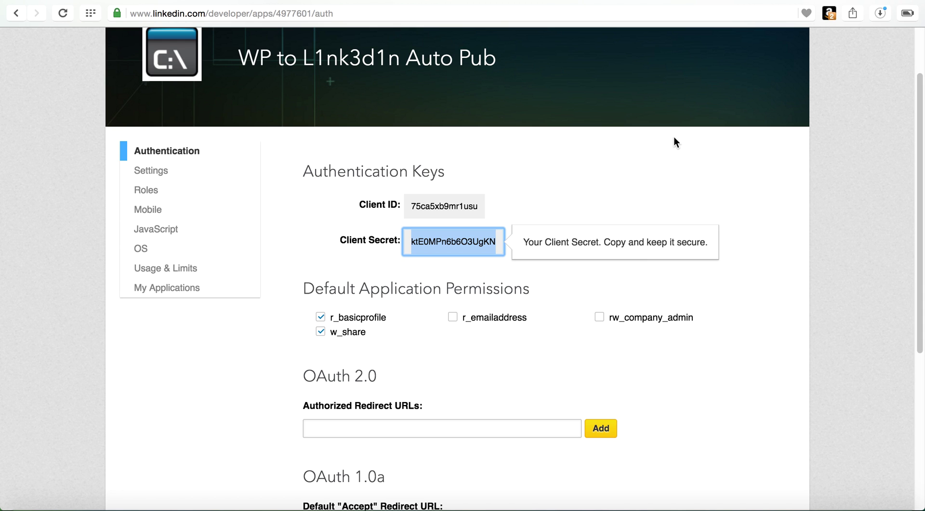
# Step: Check the LinkedIn app's authentication keys, then copy the authorized redirect URL from the plugin's note
pyautogui.click(673, 136)
pyautogui.scroll(-5, 632, 186)
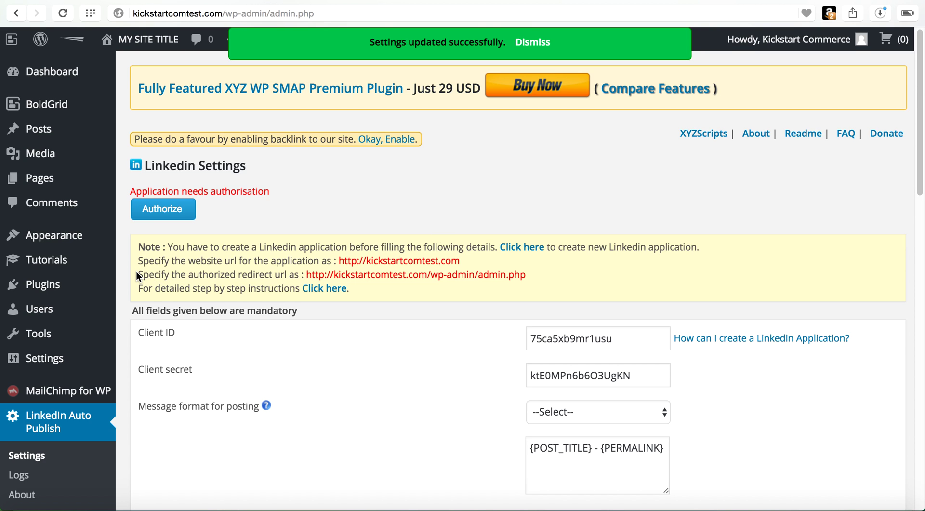
pyautogui.moveTo(137, 270); pyautogui.dragTo(299, 278)
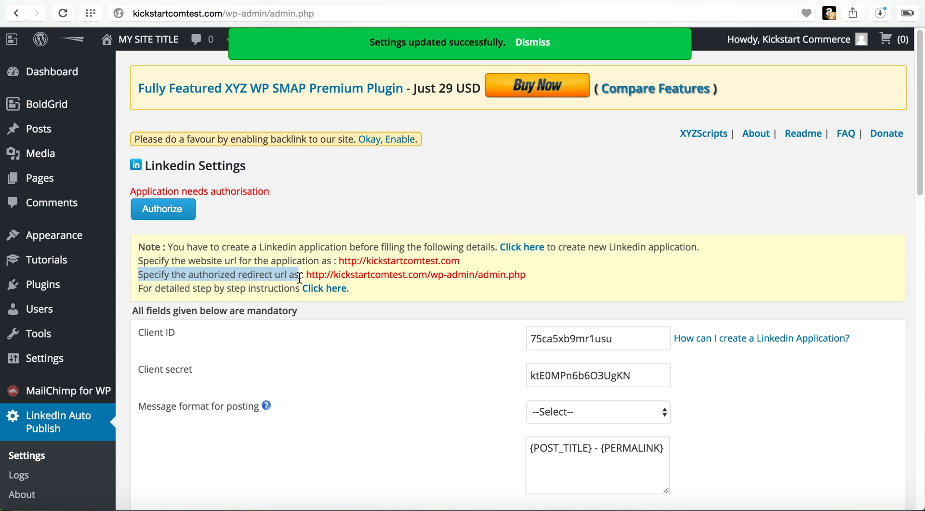
pyautogui.click(536, 277)
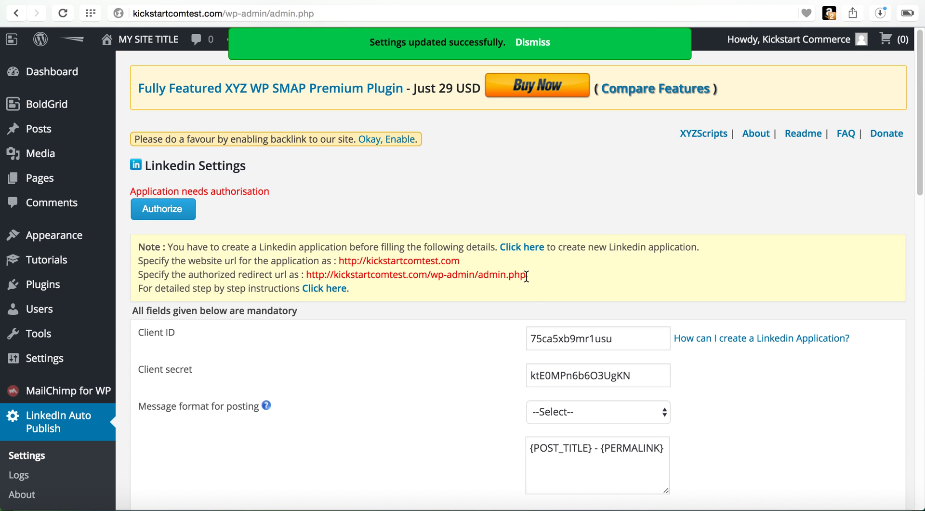
pyautogui.moveTo(526, 276); pyautogui.dragTo(307, 271)
pyautogui.press('super+c')
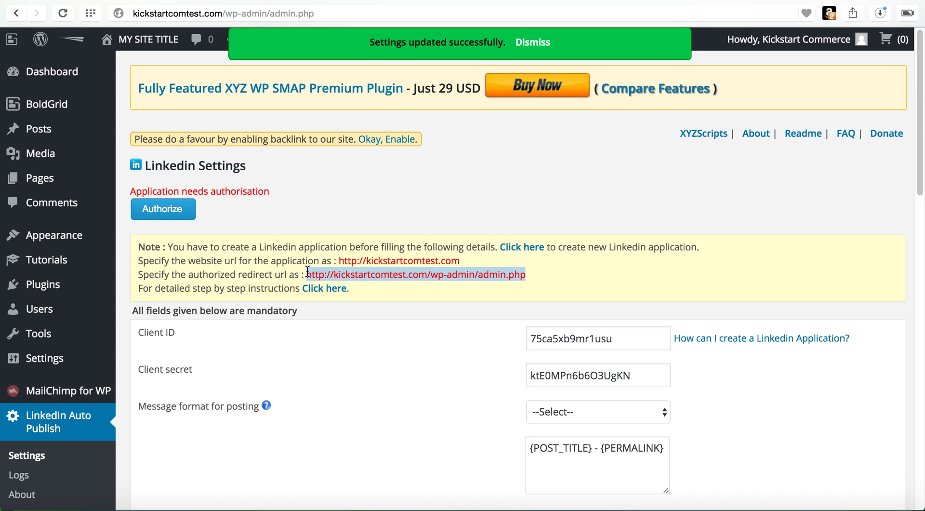
pyautogui.click(763, 2)
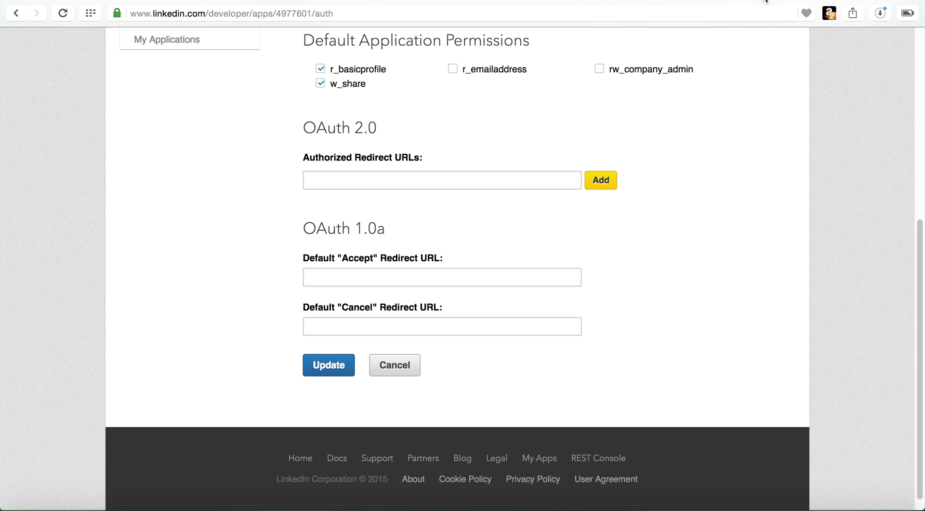
pyautogui.click(500, 178)
pyautogui.press('super+v')
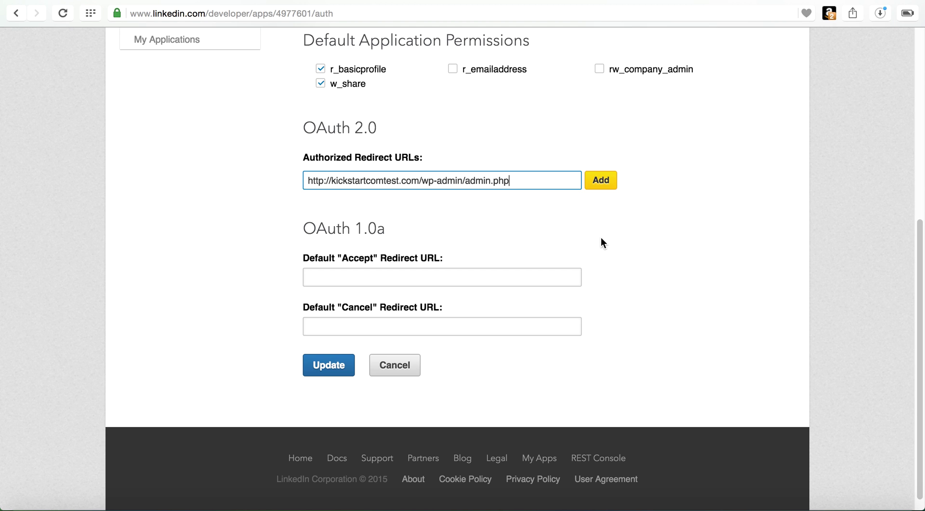
pyautogui.click(602, 186)
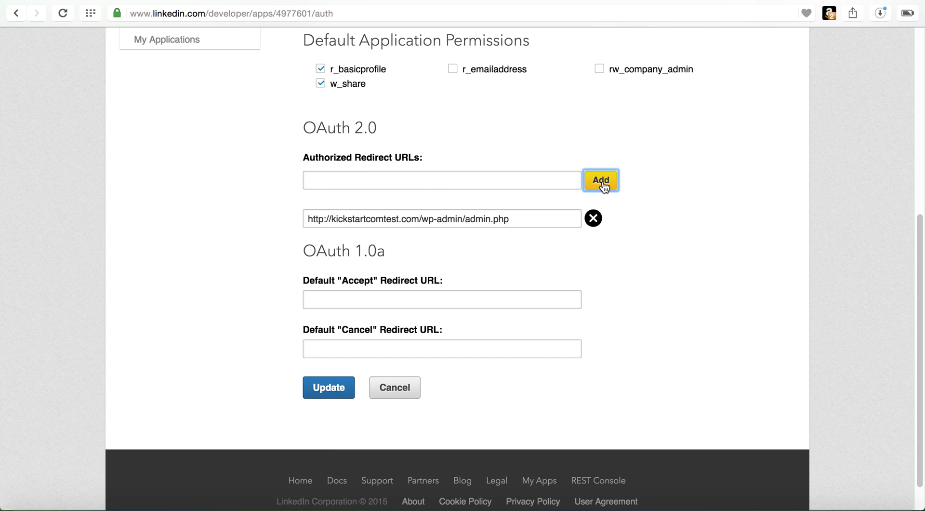
pyautogui.click(330, 394)
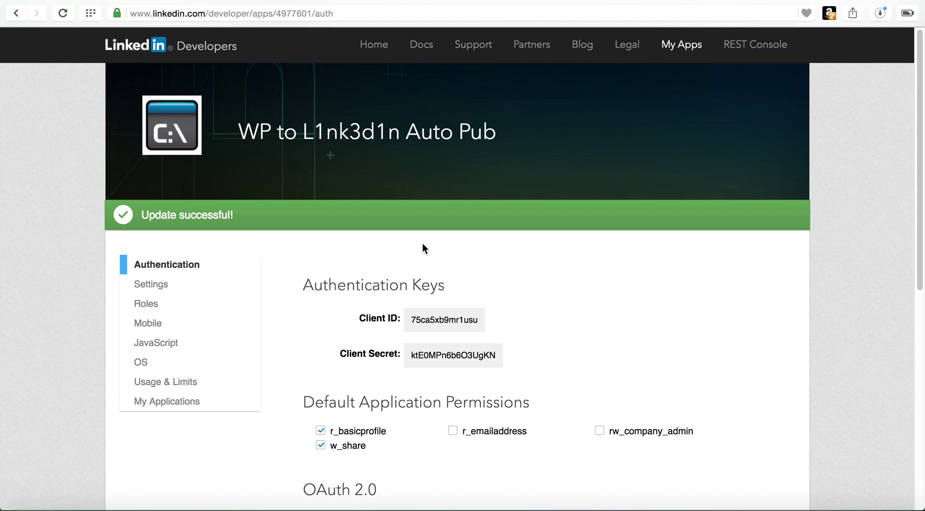
pyautogui.hotkey('ctrl', 'Tab')
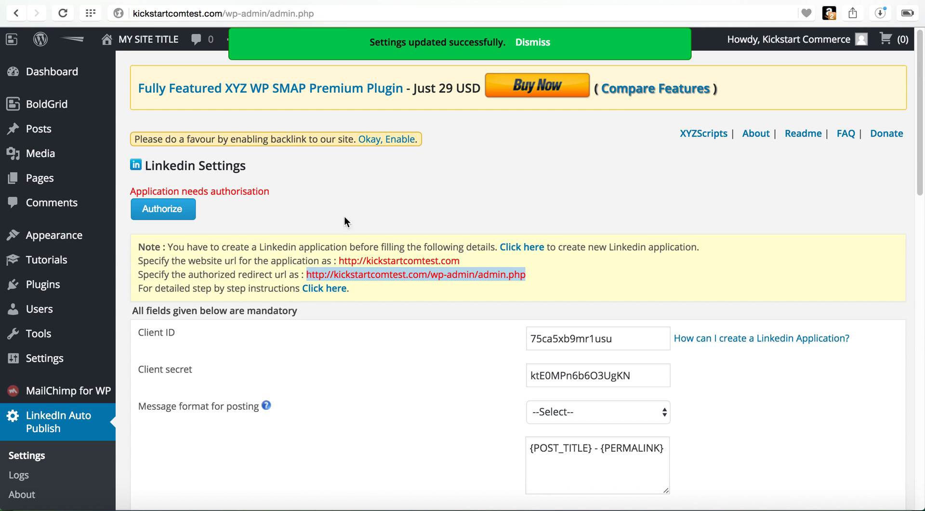
# Step: Read the 'Application needs authorisation' message and start authorizing the LinkedIn application
pyautogui.click(284, 189)
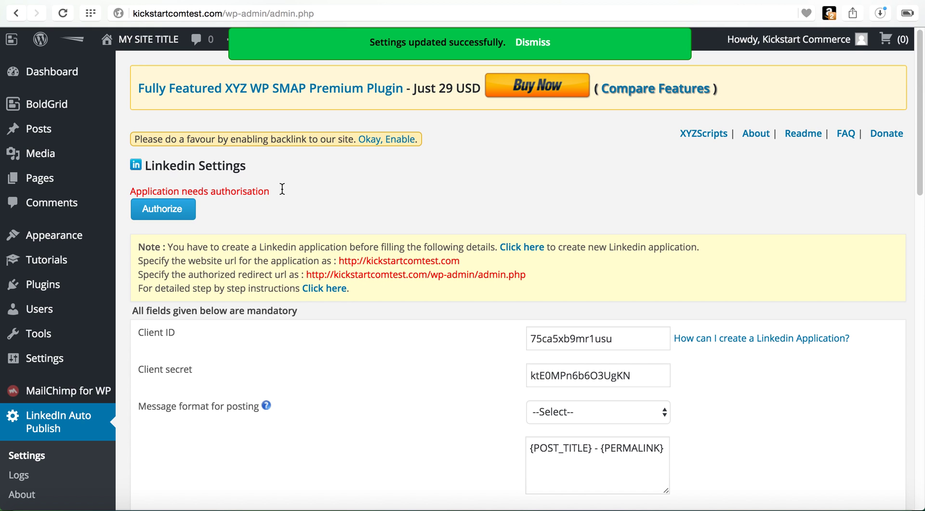
pyautogui.moveTo(282, 189); pyautogui.dragTo(144, 178)
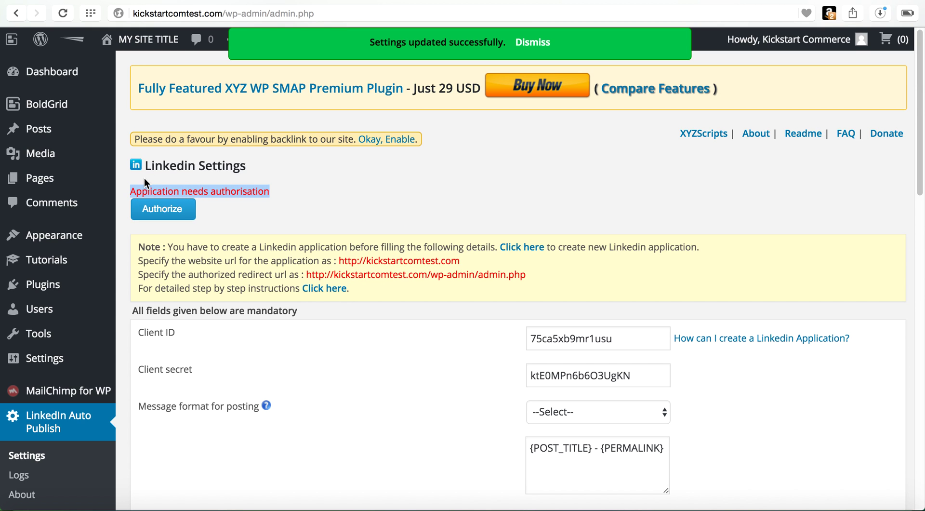
pyautogui.click(310, 223)
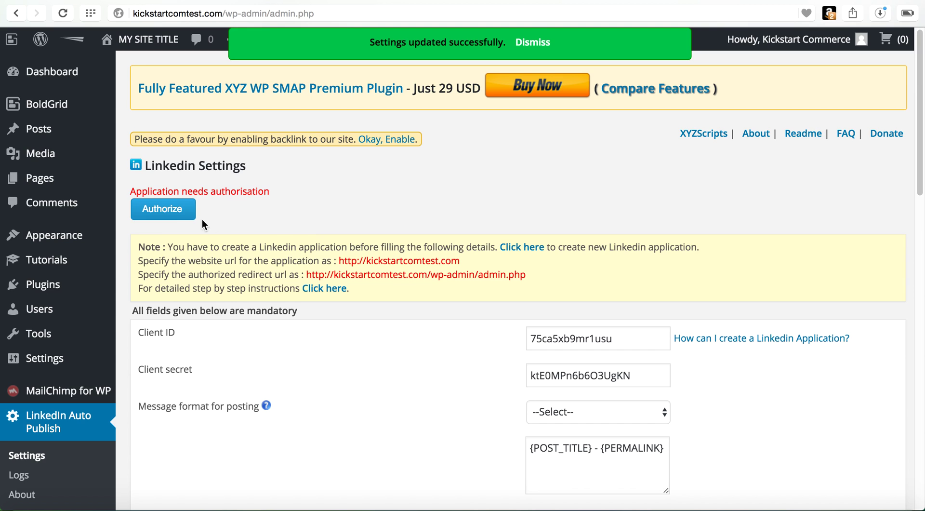
pyautogui.click(169, 217)
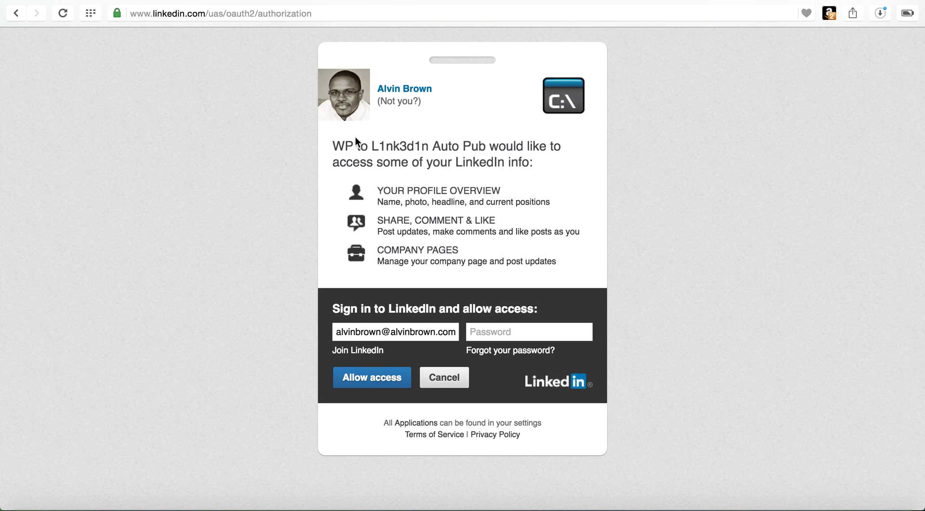
# Step: Re-enter the LinkedIn account password and allow WP to L1nk3d1n Auto Pub access
pyautogui.moveTo(337, 149); pyautogui.dragTo(484, 151)
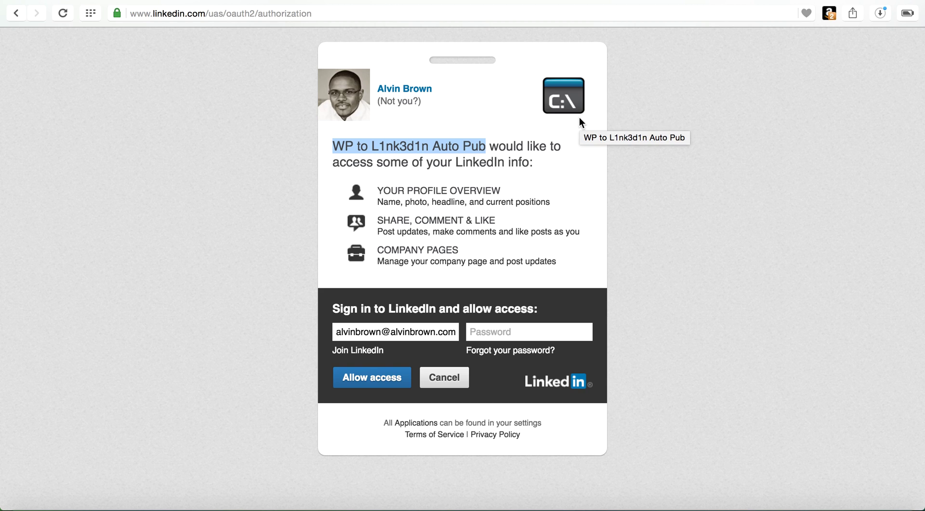
pyautogui.click(515, 334)
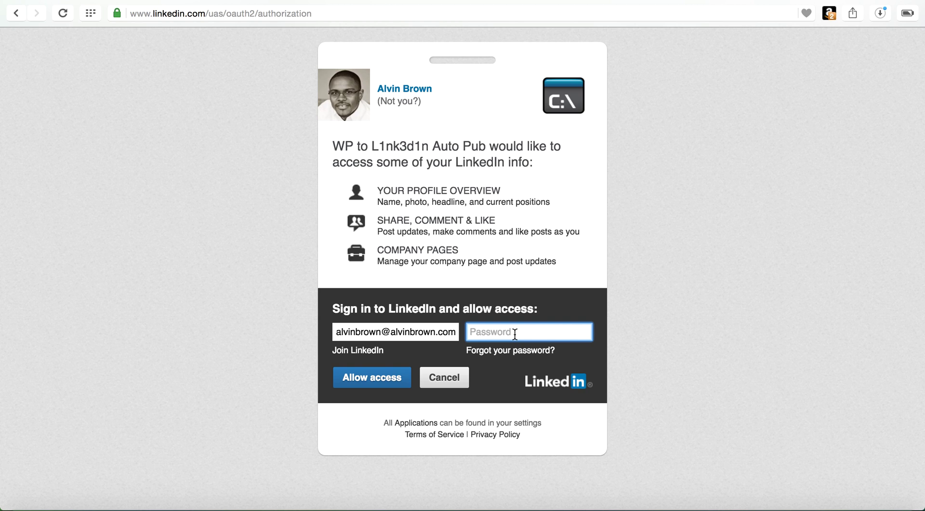
pyautogui.write('••••••••••')
pyautogui.press('BackSpace')
pyautogui.press('BackSpace')
pyautogui.press('BackSpace')
pyautogui.press('BackSpace')
pyautogui.press('BackSpace')
pyautogui.press('BackSpace')
pyautogui.press('BackSpace')
pyautogui.press('BackSpace')
pyautogui.press('BackSpace')
pyautogui.press('BackSpace')
pyautogui.write('••••••••')
pyautogui.click(370, 377)
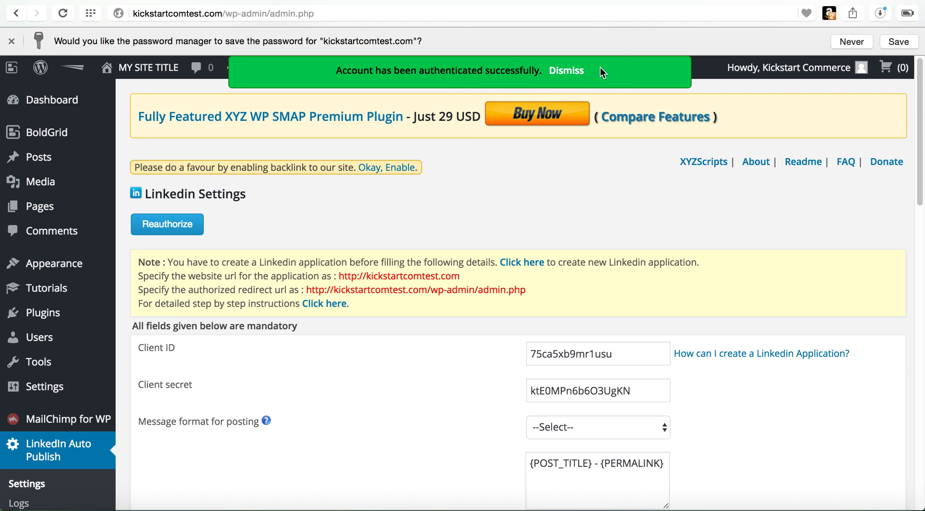
# Step: Dismiss the browser's save-password bar and start a new post from Posts > Add New
pyautogui.click(12, 41)
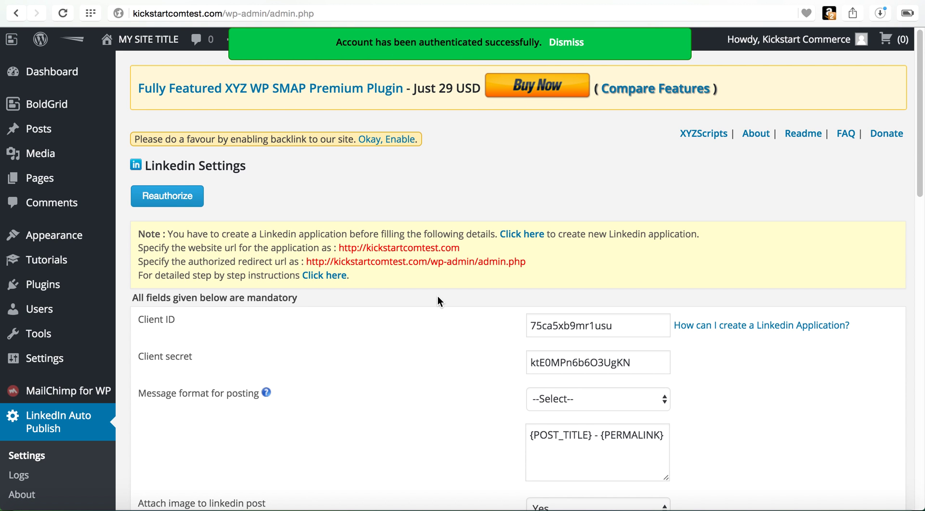
pyautogui.scroll(-2, 438, 297)
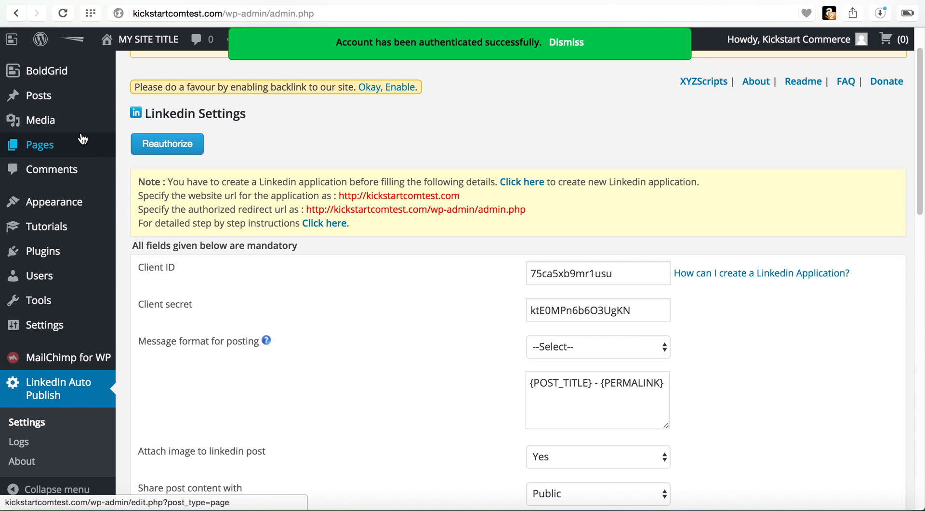
pyautogui.moveTo(81, 152)
pyautogui.moveTo(91, 95)
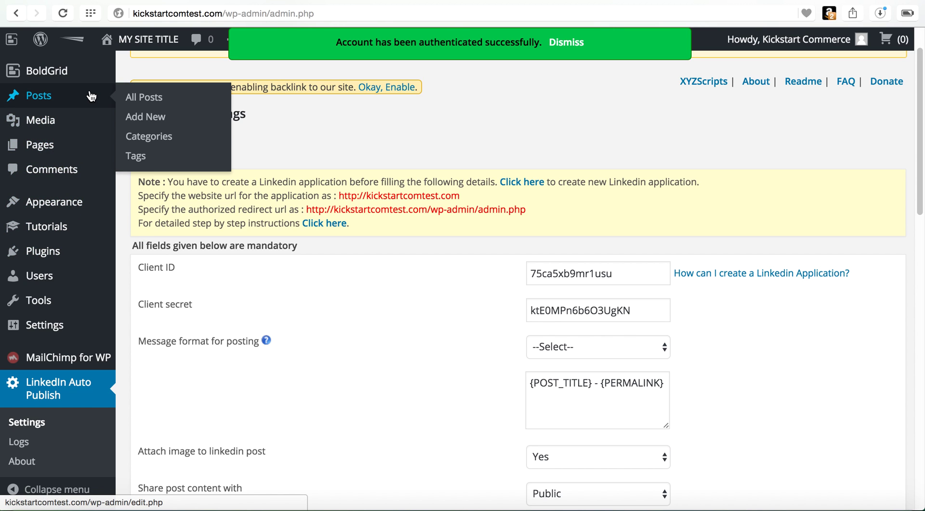
pyautogui.click(140, 119)
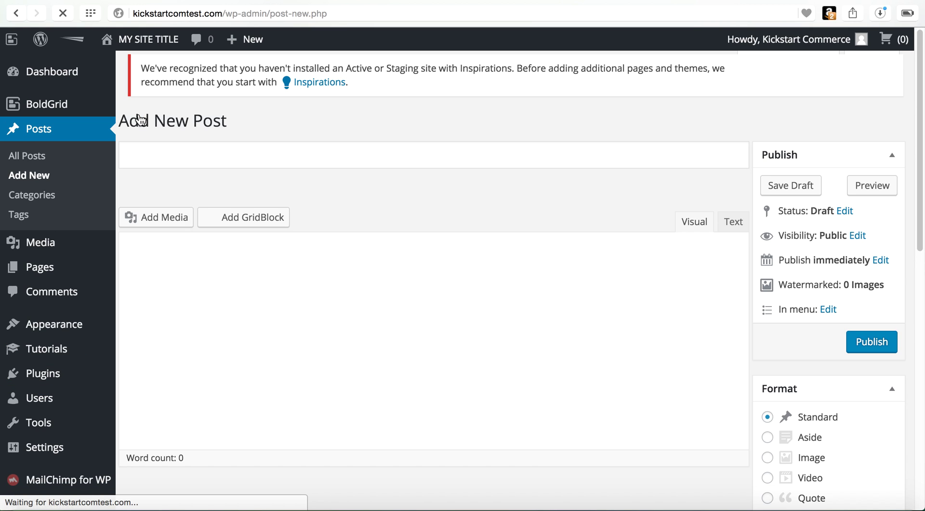
# Step: Title the new post 'This is a test post'
pyautogui.click(194, 158)
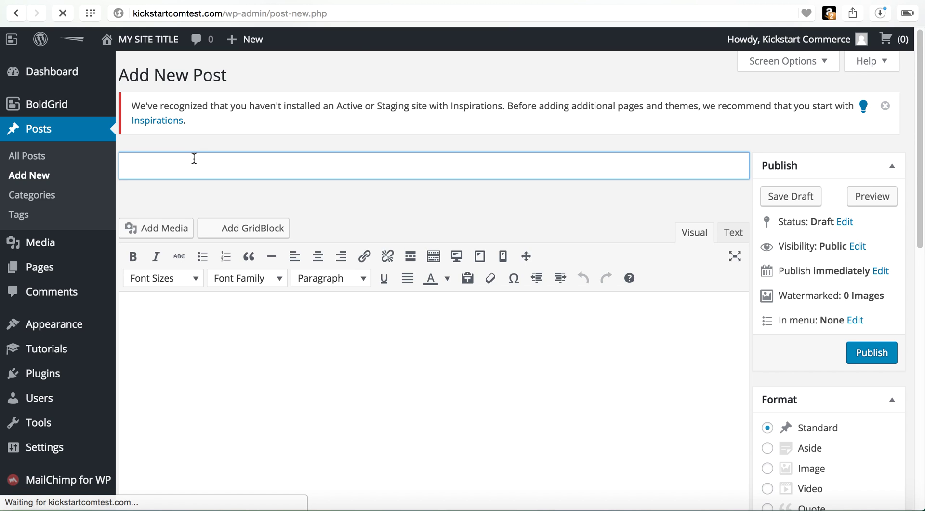
pyautogui.write('This is a test')
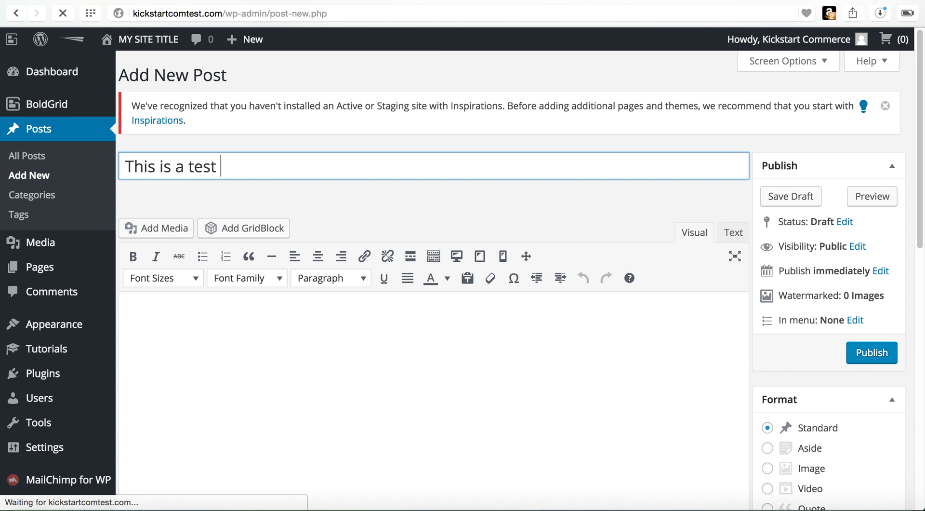
pyautogui.press('Tab')
pyautogui.write('post')
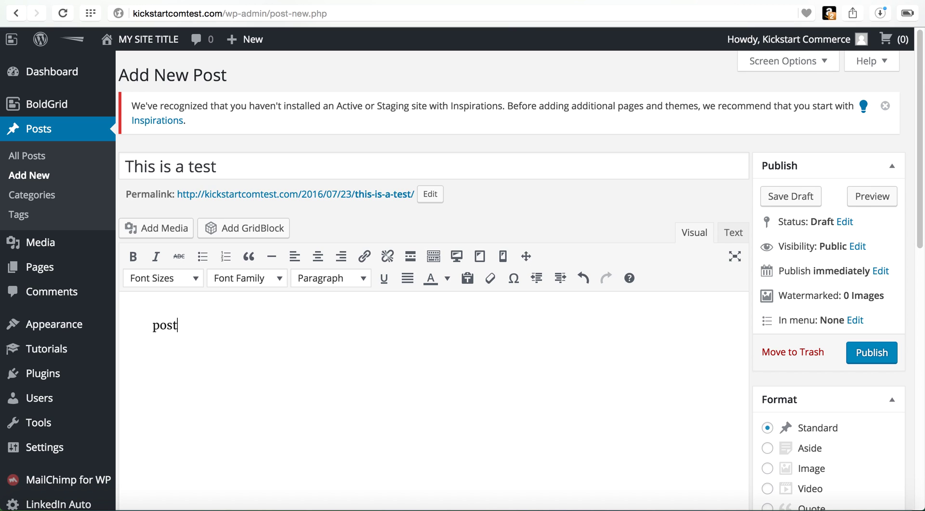
pyautogui.click(273, 155)
pyautogui.write('post')
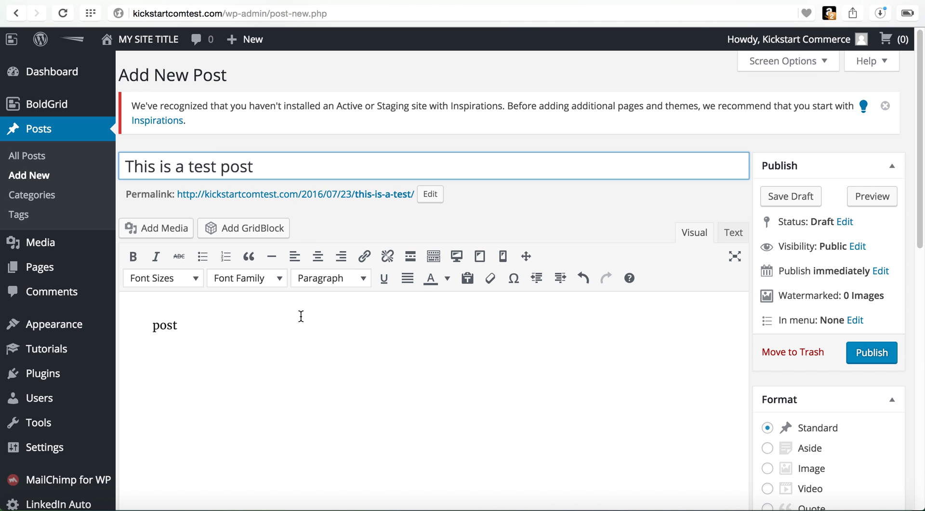
# Step: Replace the stray body text with 'Hi,' followed by the line 'This is a test post.'
pyautogui.press('Tab')
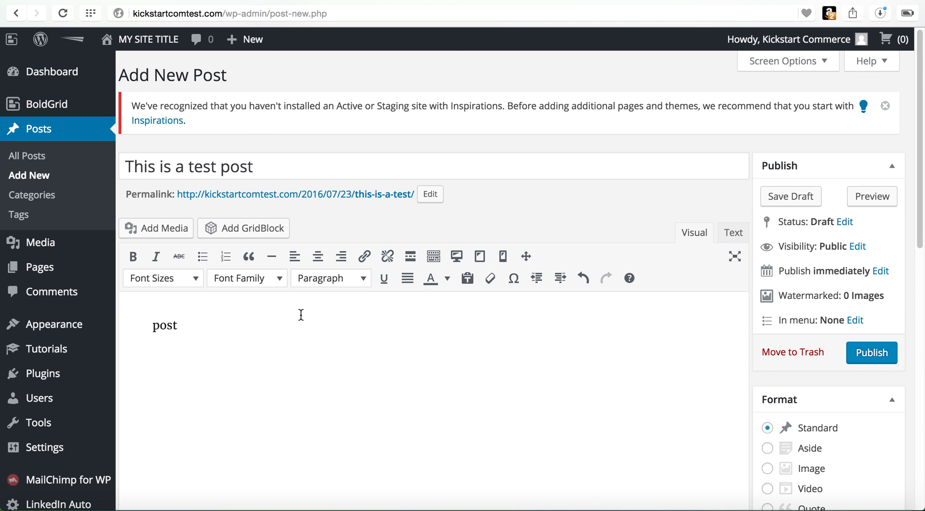
pyautogui.press('super+a')
pyautogui.write('Hi,')
pyautogui.press('BackSpace')
pyautogui.write('This is a test post.')
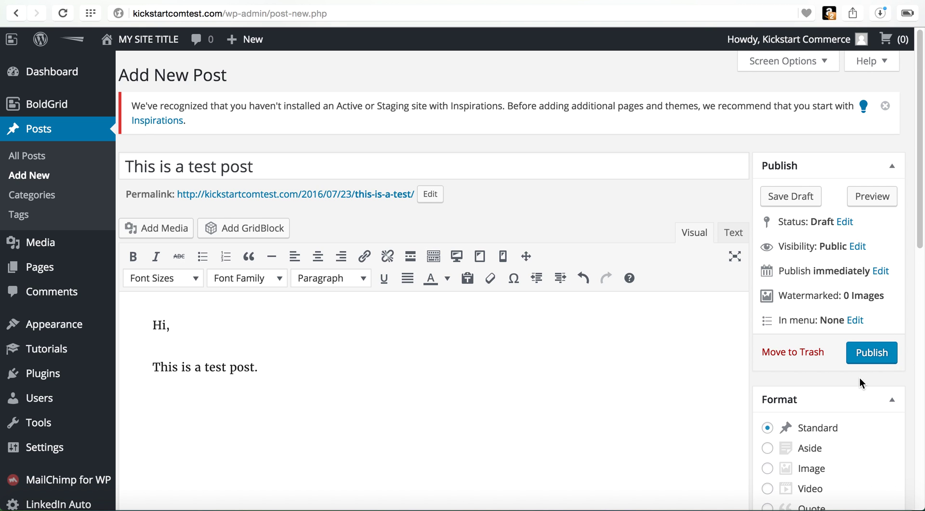
pyautogui.scroll(-6, 854, 376)
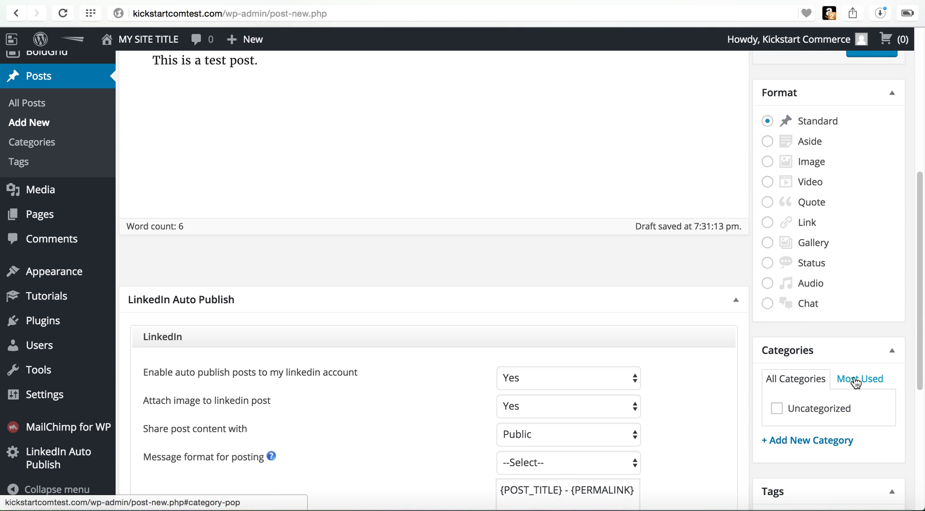
pyautogui.scroll(-3, 856, 382)
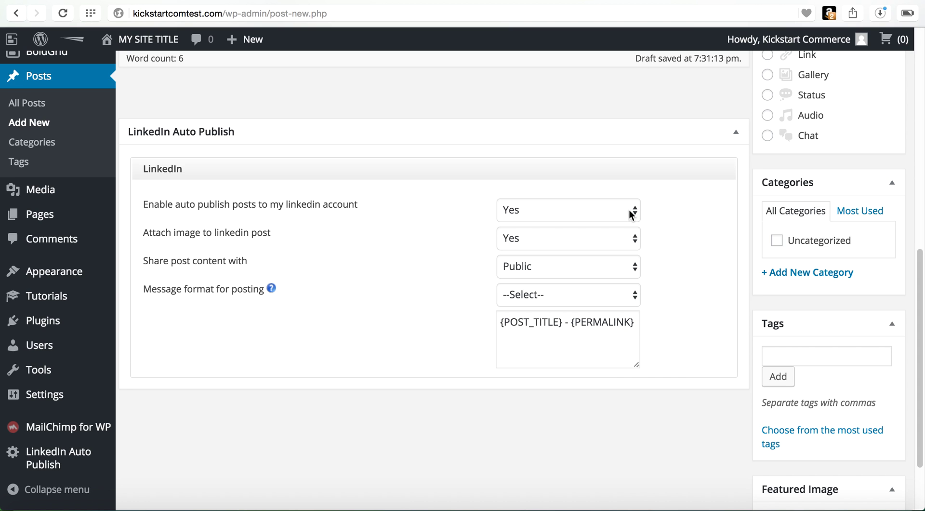
pyautogui.click(629, 210)
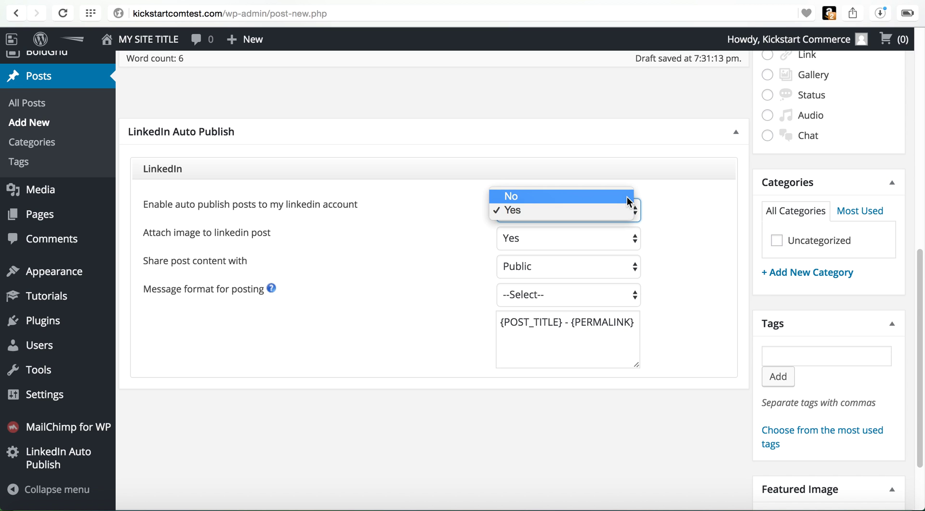
pyautogui.click(664, 204)
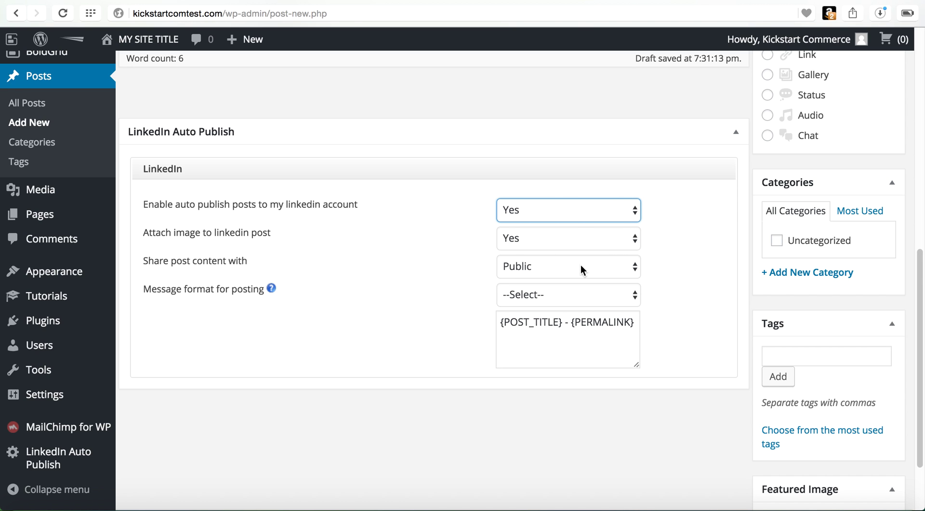
pyautogui.moveTo(90, 466)
pyautogui.scroll(7, 543, 382)
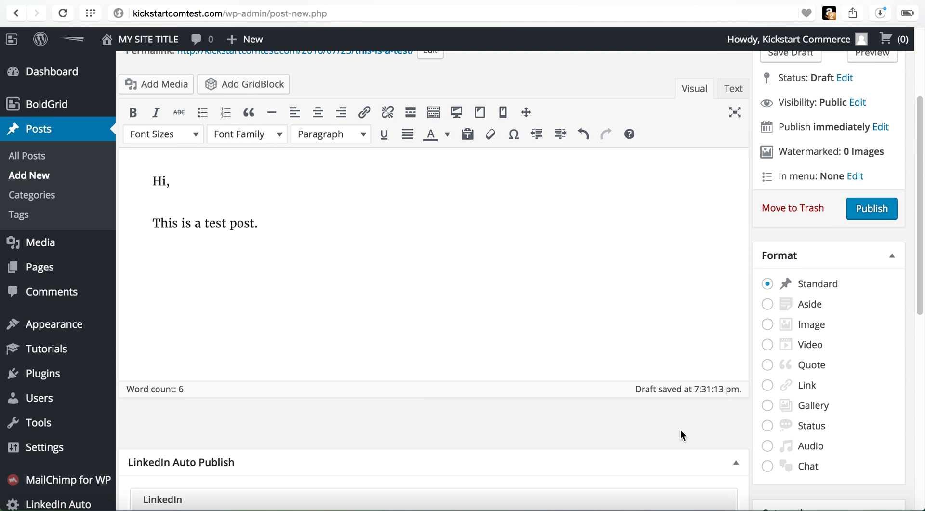
pyautogui.scroll(-5, 680, 429)
pyautogui.scroll(10, 697, 405)
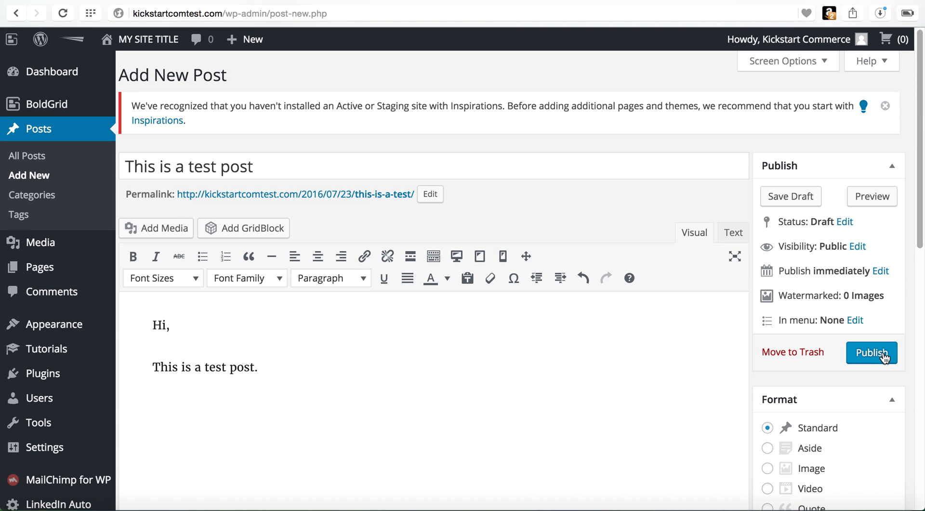
pyautogui.click(885, 353)
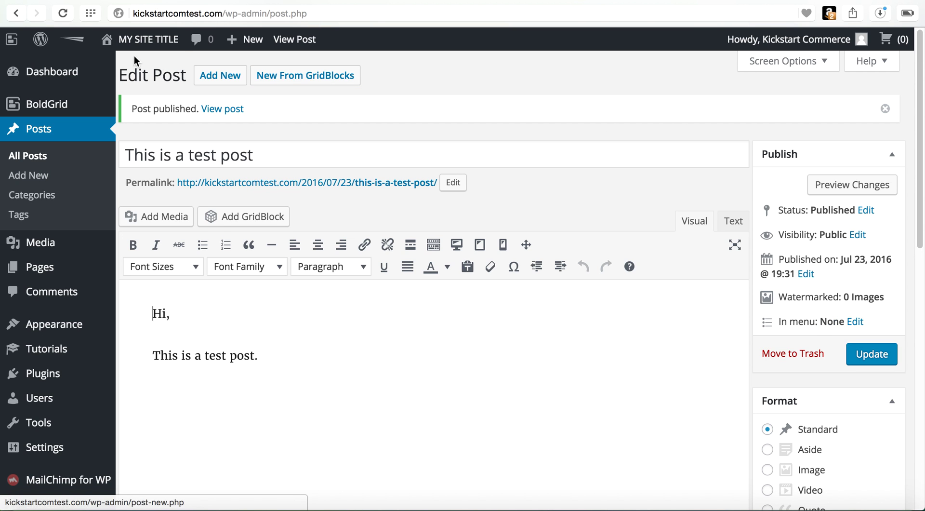
# Step: Visit the live site and open the test post from Recent Posts
pyautogui.moveTo(122, 50)
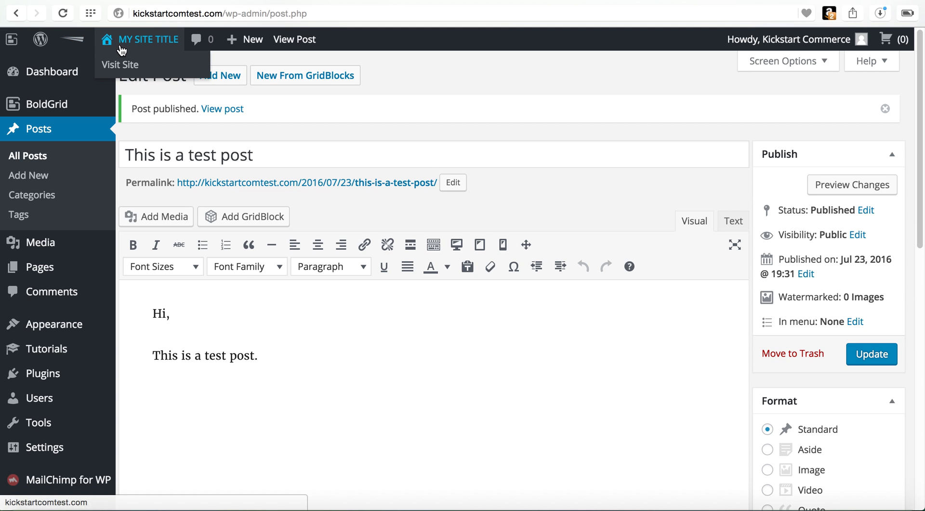
pyautogui.click(125, 70)
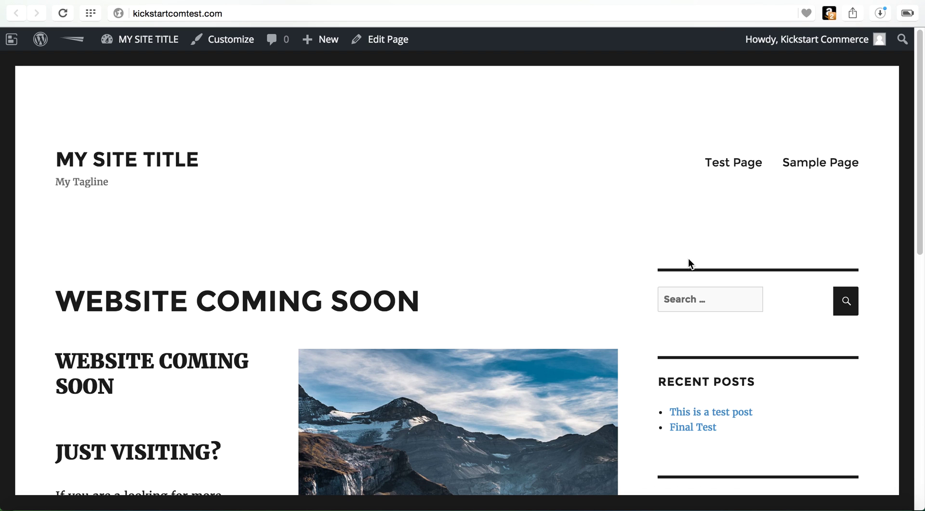
pyautogui.click(713, 416)
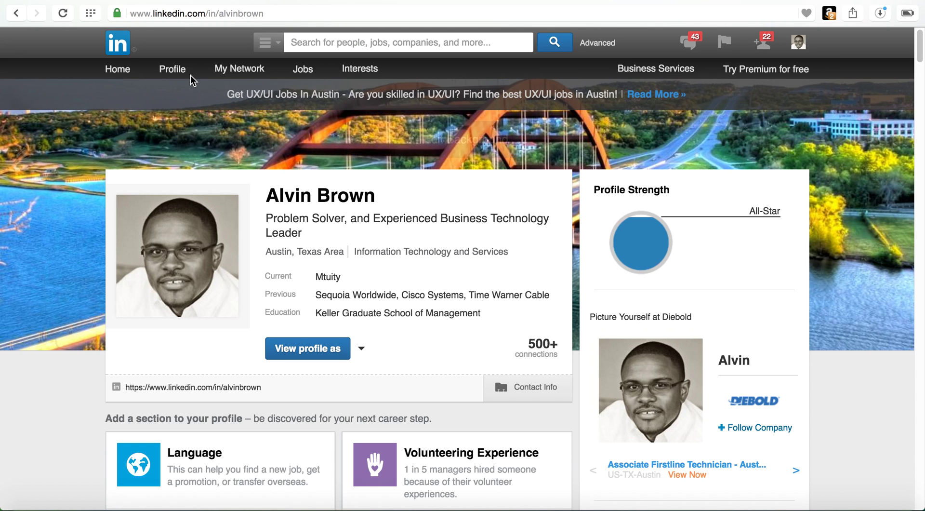
# Step: Browse the LinkedIn profile's updates and Recent Activity feed to find 'This is a test post'
pyautogui.moveTo(179, 76)
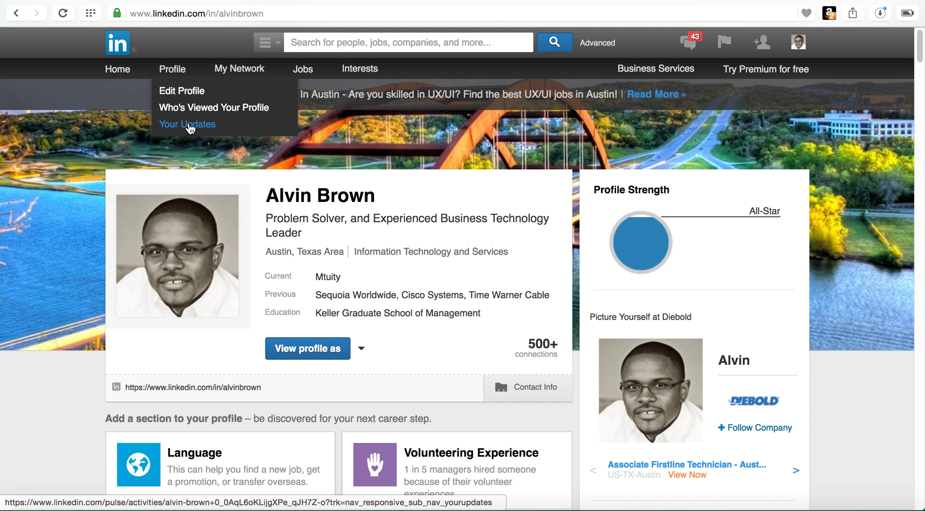
pyautogui.click(188, 125)
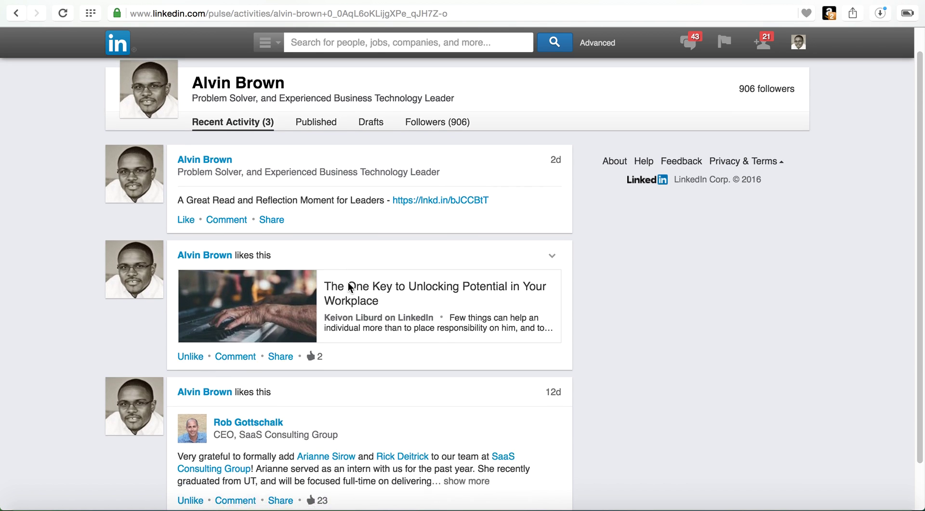
pyautogui.scroll(-1, 350, 287)
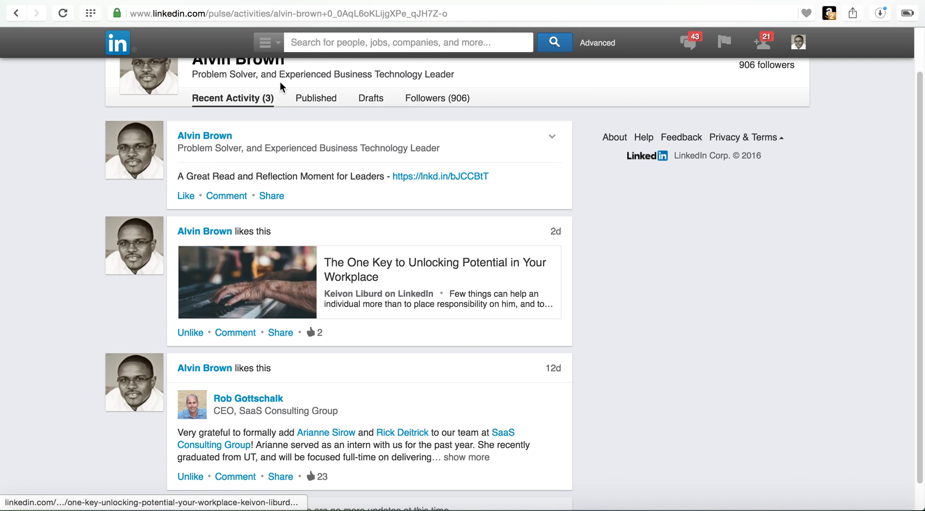
pyautogui.click(318, 99)
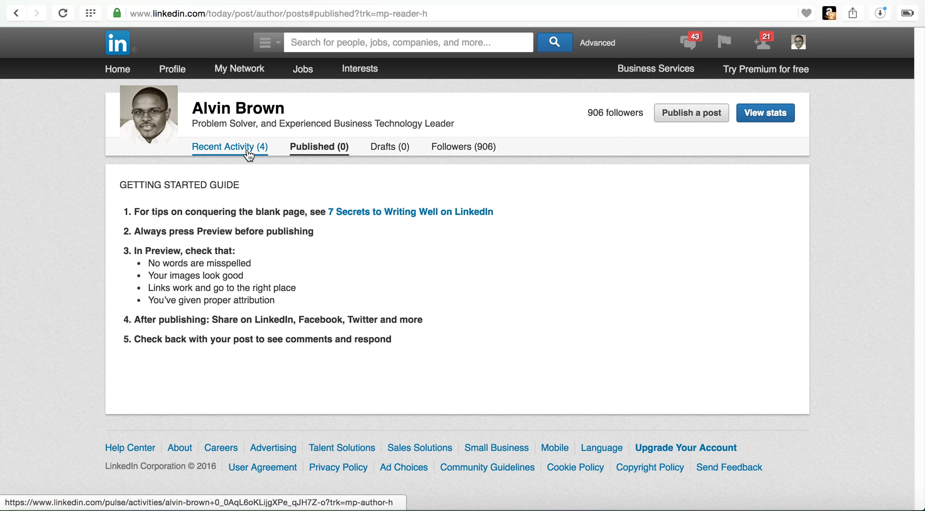
pyautogui.click(248, 153)
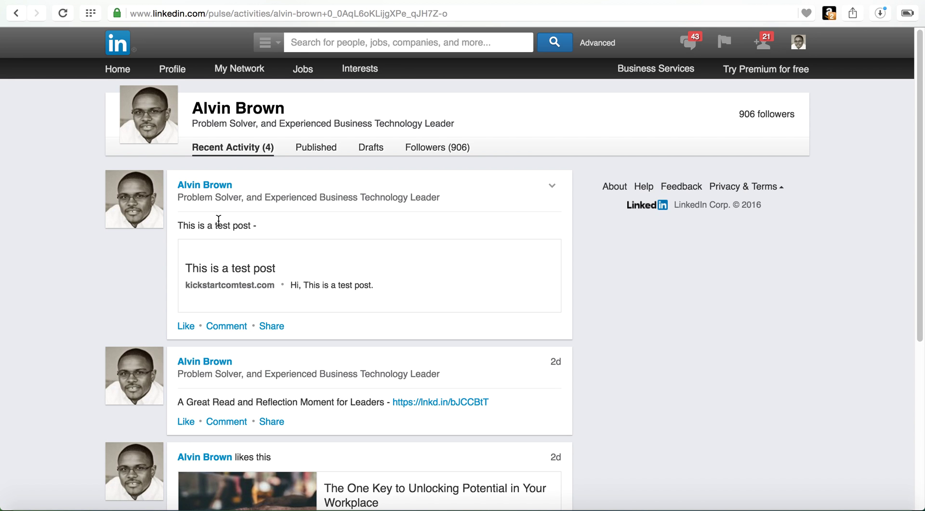
pyautogui.scroll(-4, 218, 220)
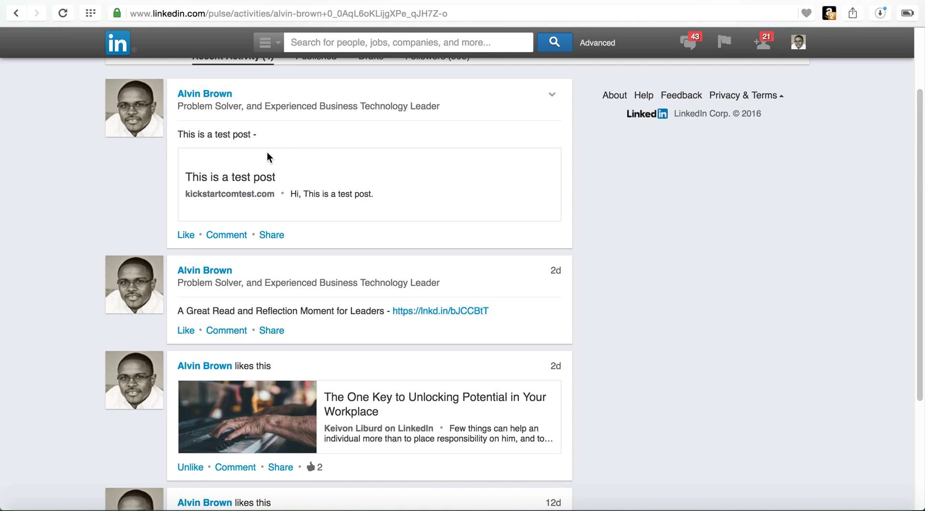
pyautogui.scroll(-5, 267, 153)
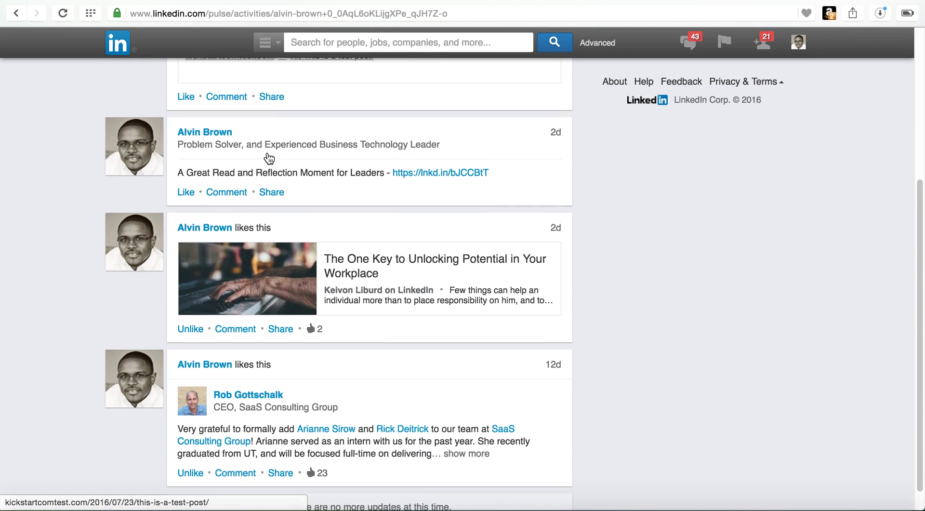
pyautogui.scroll(-1, 269, 155)
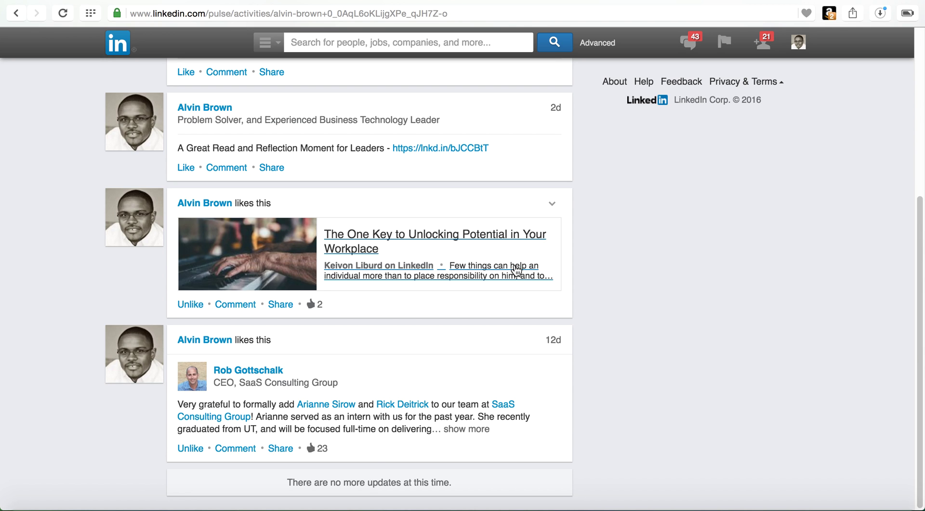
pyautogui.scroll(5, 355, 251)
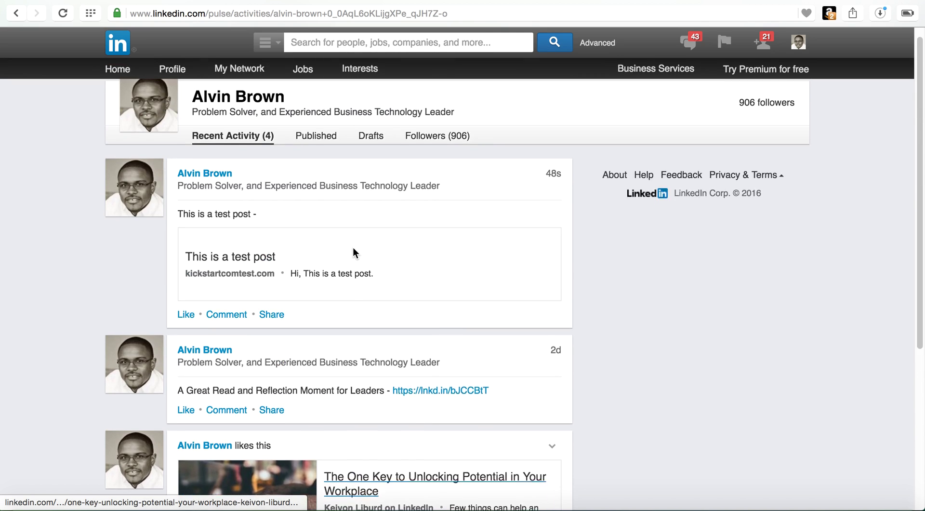
pyautogui.scroll(1, 352, 247)
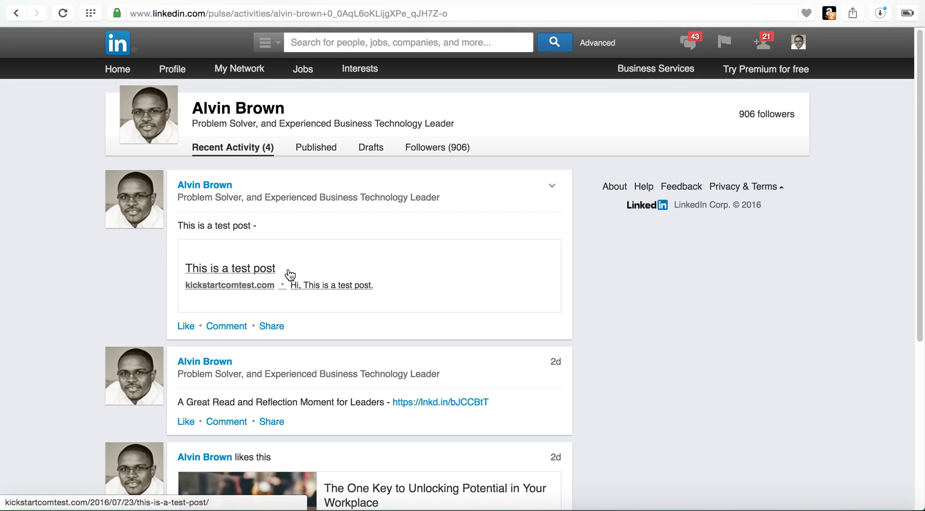